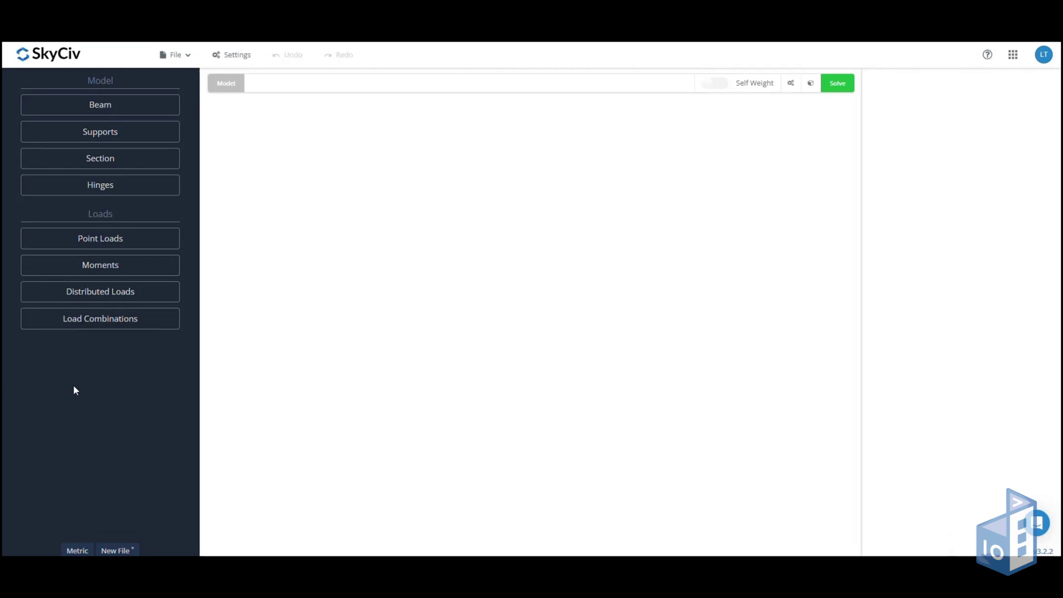
Add a single beam element with a length of 5 m
{"action": "left_click", "coordinate": [141, 103]}
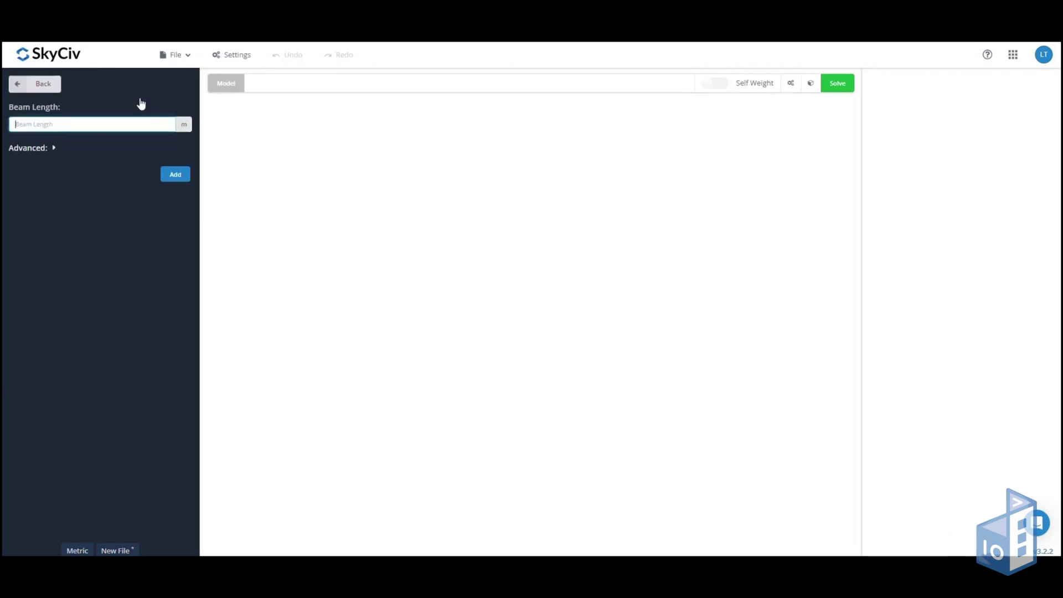
{"action": "type", "text": "5"}
{"action": "left_click", "coordinate": [176, 175]}
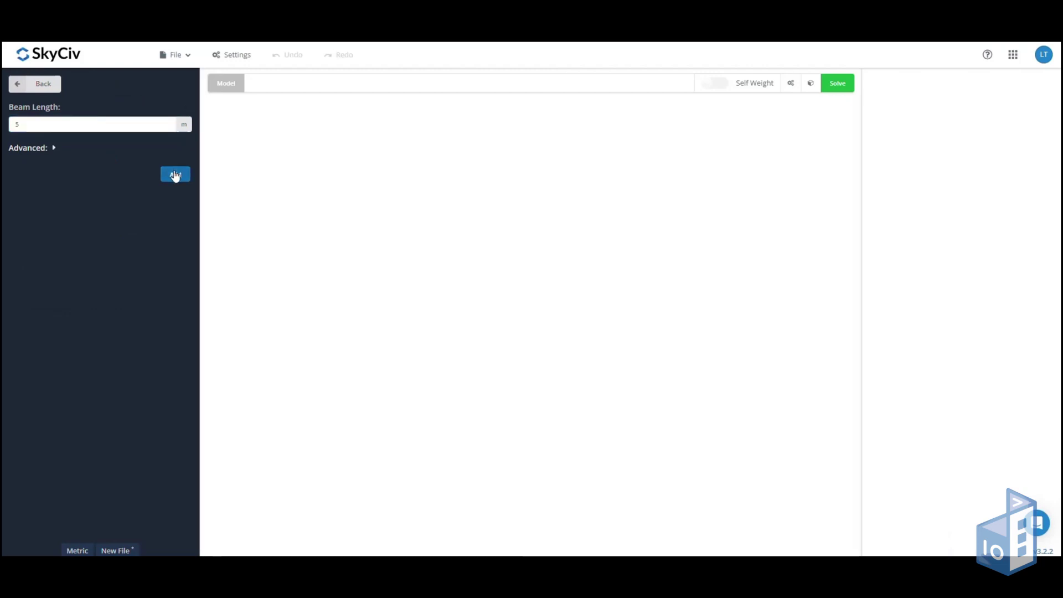
Place fixed supports at the left end (0 m) and right end (5 m)
{"action": "left_click", "coordinate": [41, 86]}
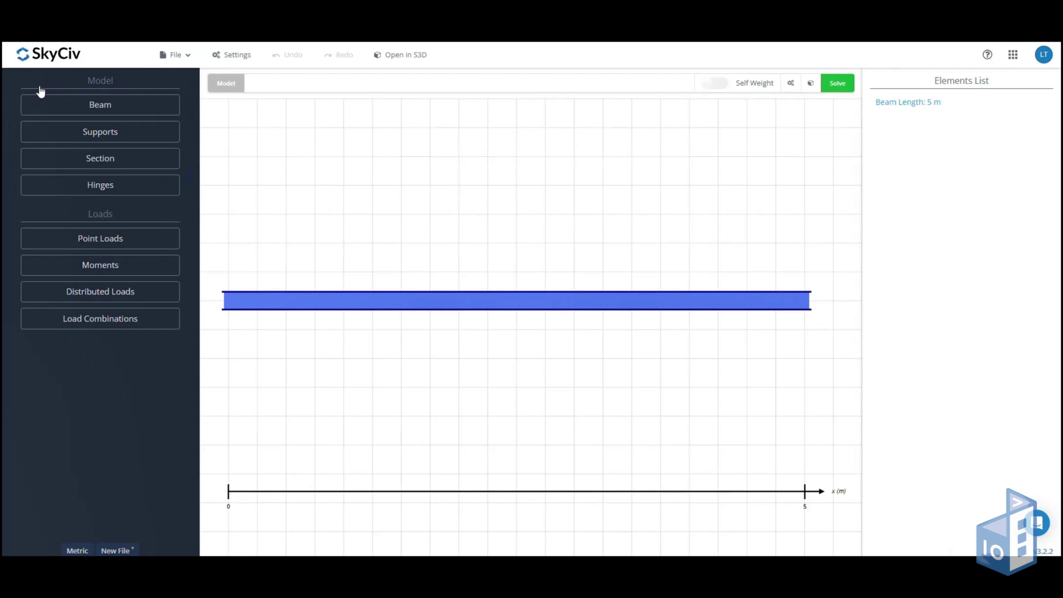
{"action": "left_click", "coordinate": [98, 130]}
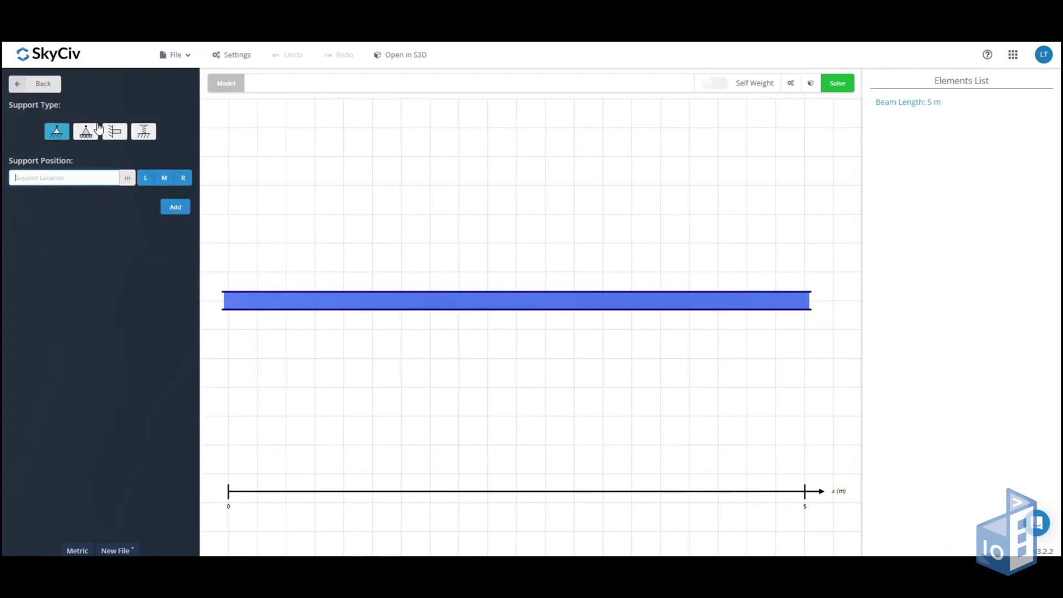
{"action": "left_click", "coordinate": [115, 132]}
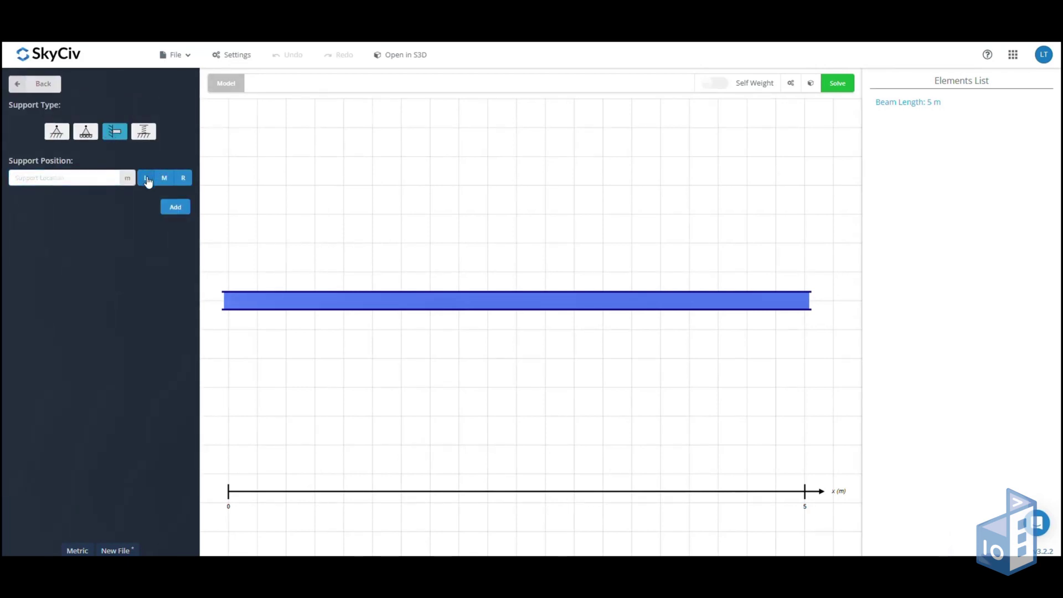
{"action": "left_click", "coordinate": [147, 180]}
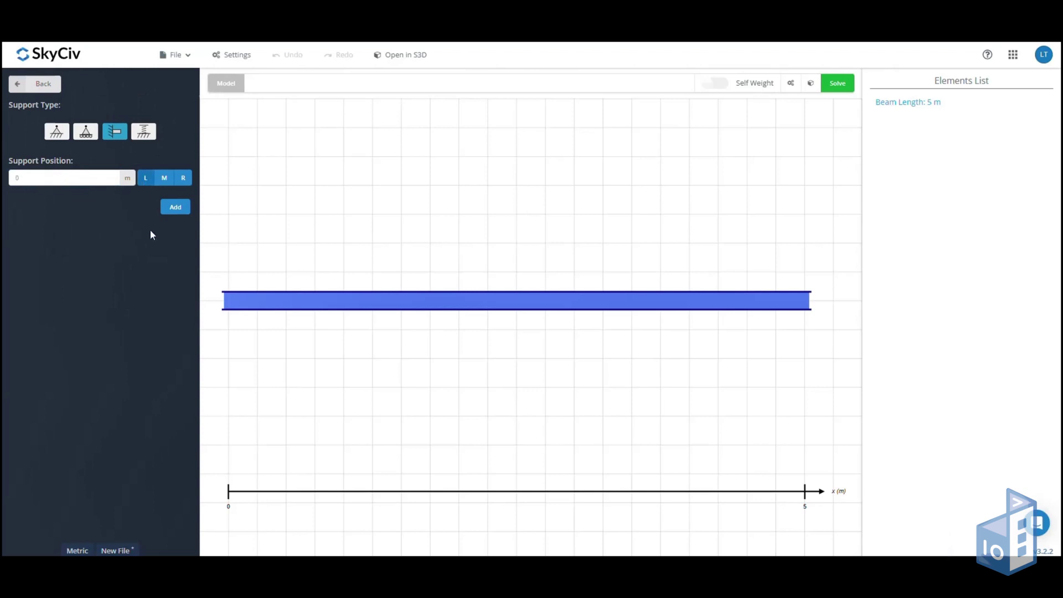
{"action": "left_click", "coordinate": [175, 207]}
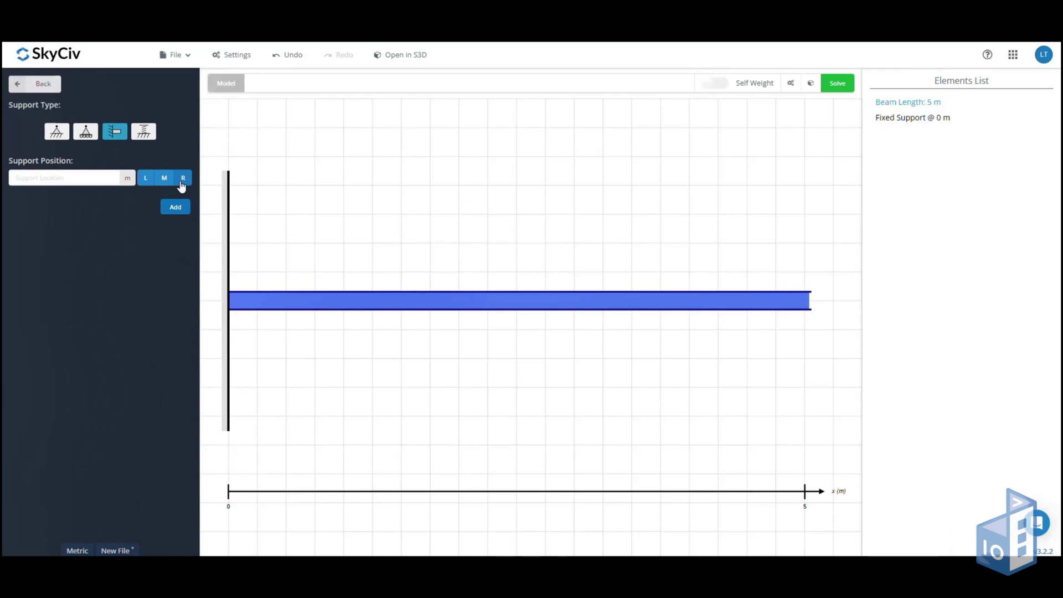
{"action": "left_click", "coordinate": [181, 181]}
{"action": "left_click", "coordinate": [176, 208]}
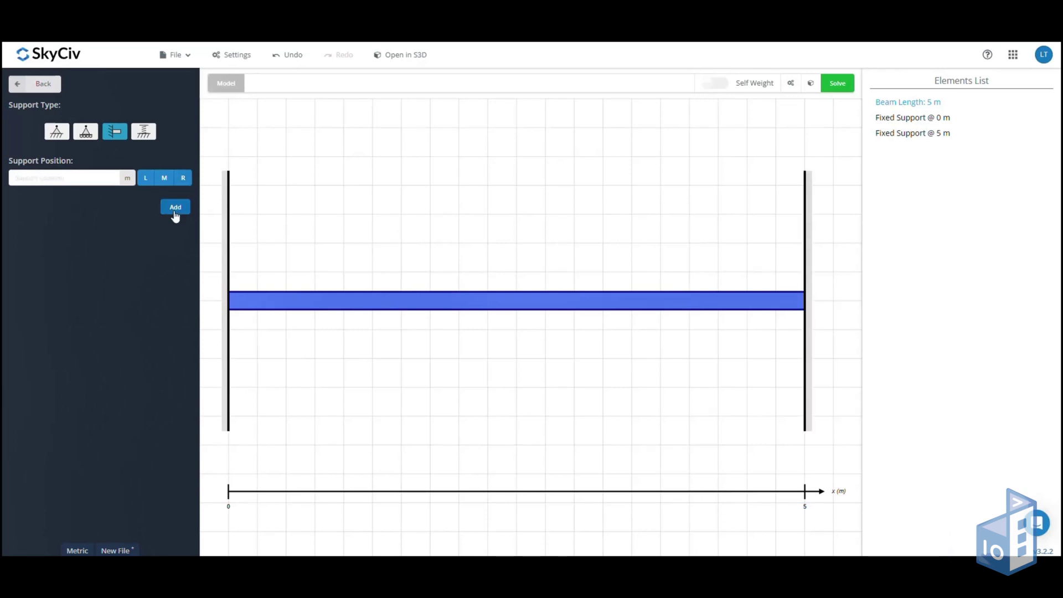
Add a roller support at 3 m along the beam
{"action": "left_click", "coordinate": [91, 135]}
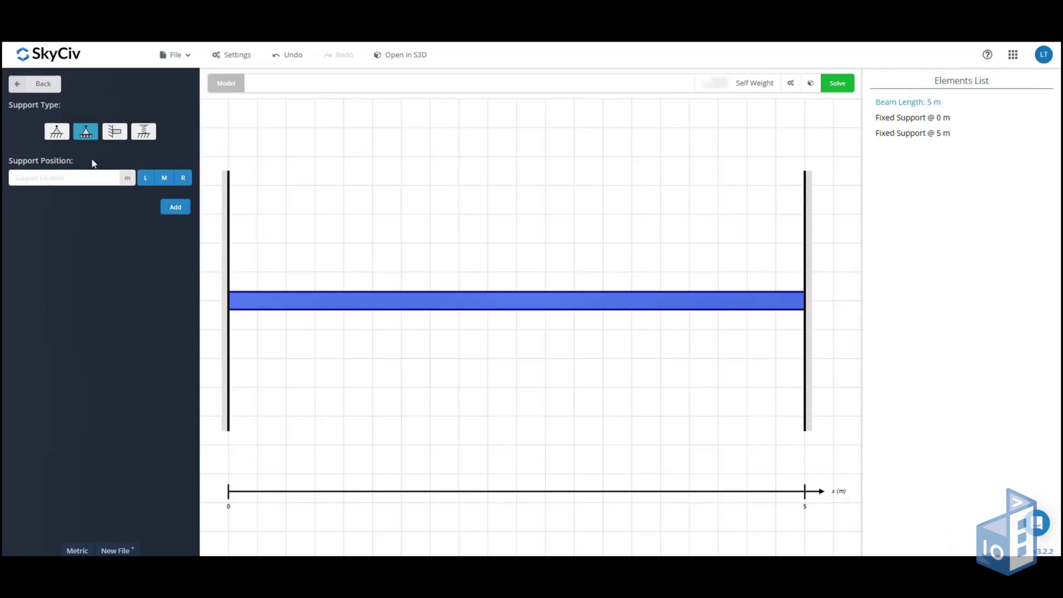
{"action": "left_click", "coordinate": [89, 174]}
{"action": "type", "text": "3"}
{"action": "left_click", "coordinate": [176, 209]}
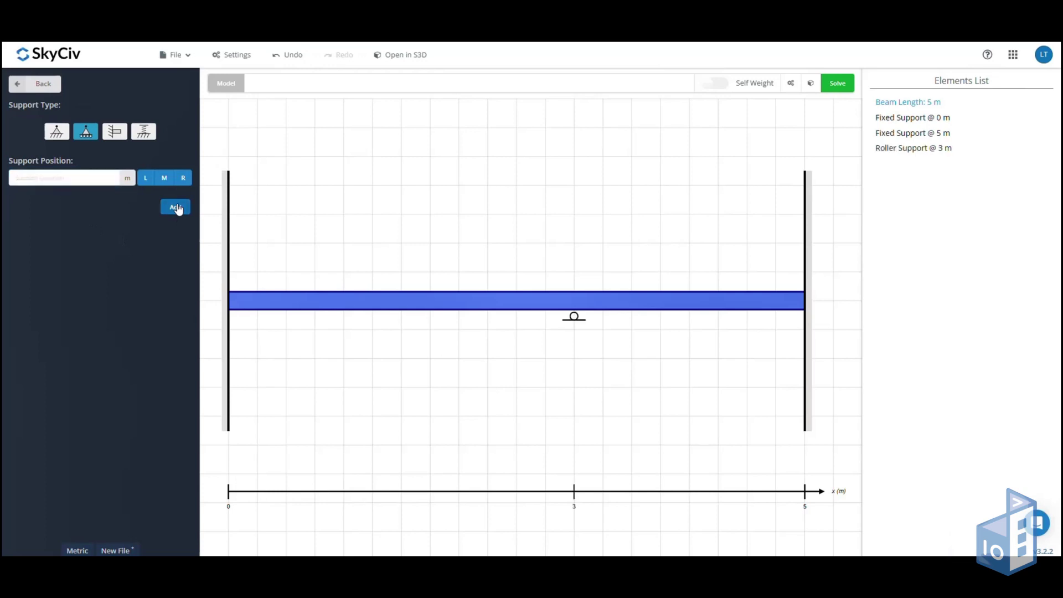
{"action": "left_click", "coordinate": [20, 87]}
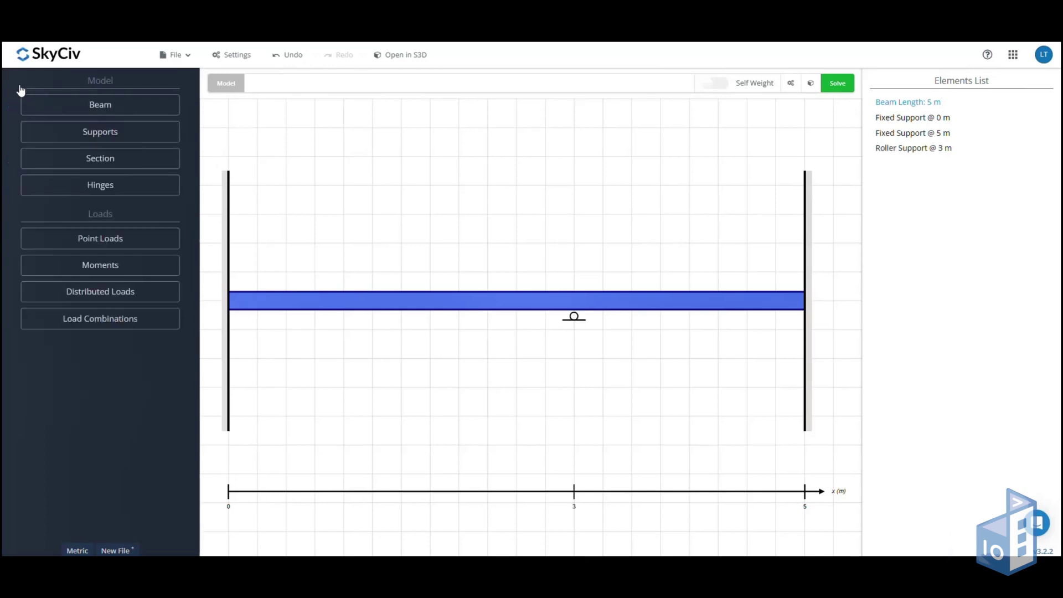
Launch the Section Builder from the beam's Section properties
{"action": "left_click", "coordinate": [93, 166]}
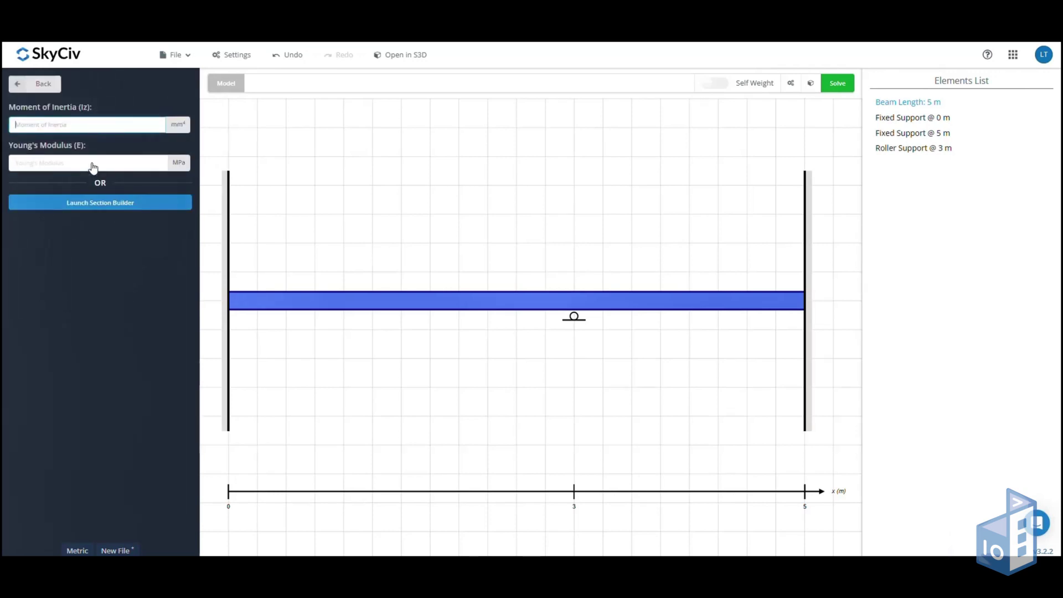
{"action": "left_click", "coordinate": [103, 205]}
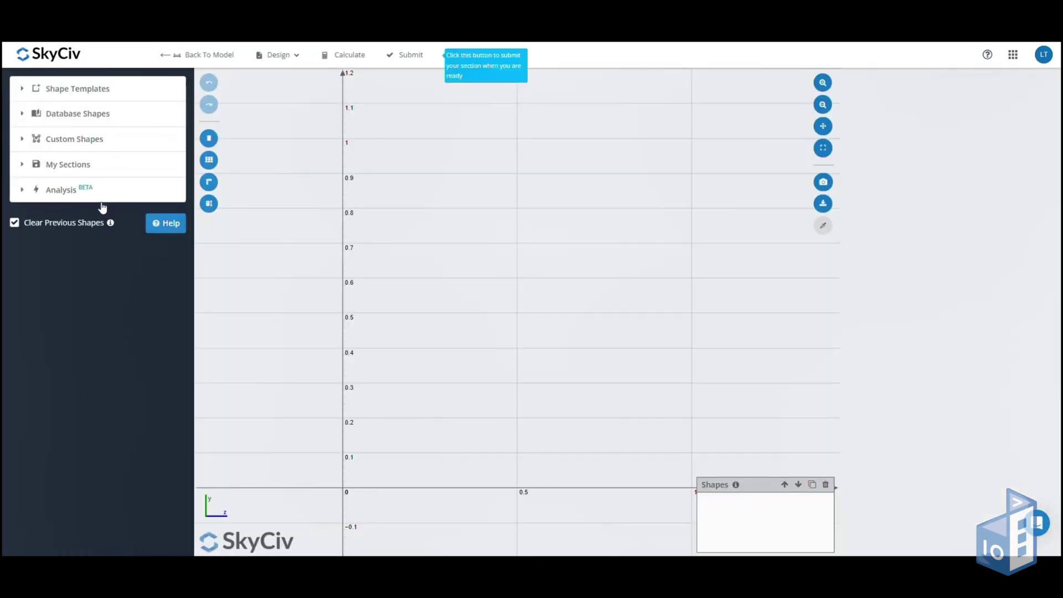
Load HE 140 A from Database Shapes > European > Steel > Wide flange HE HL beams
{"action": "left_click", "coordinate": [29, 90]}
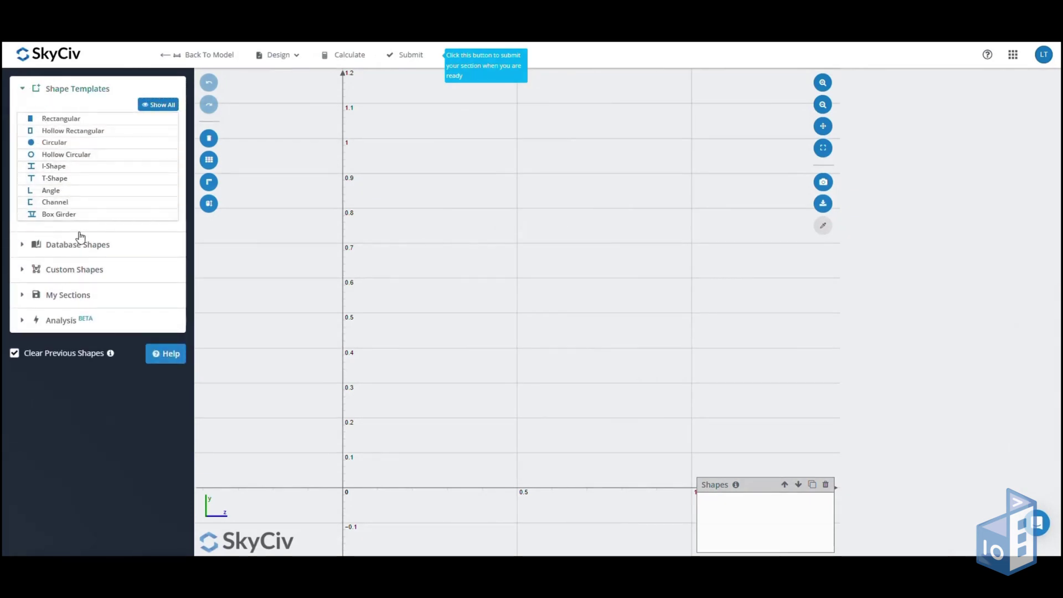
{"action": "left_click", "coordinate": [35, 245]}
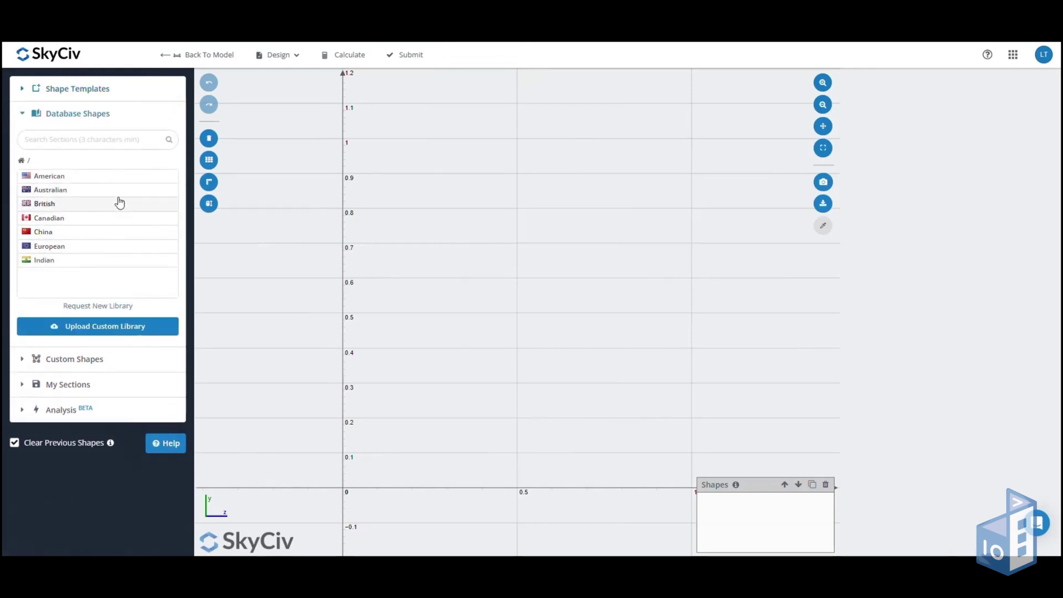
{"action": "left_click", "coordinate": [57, 248]}
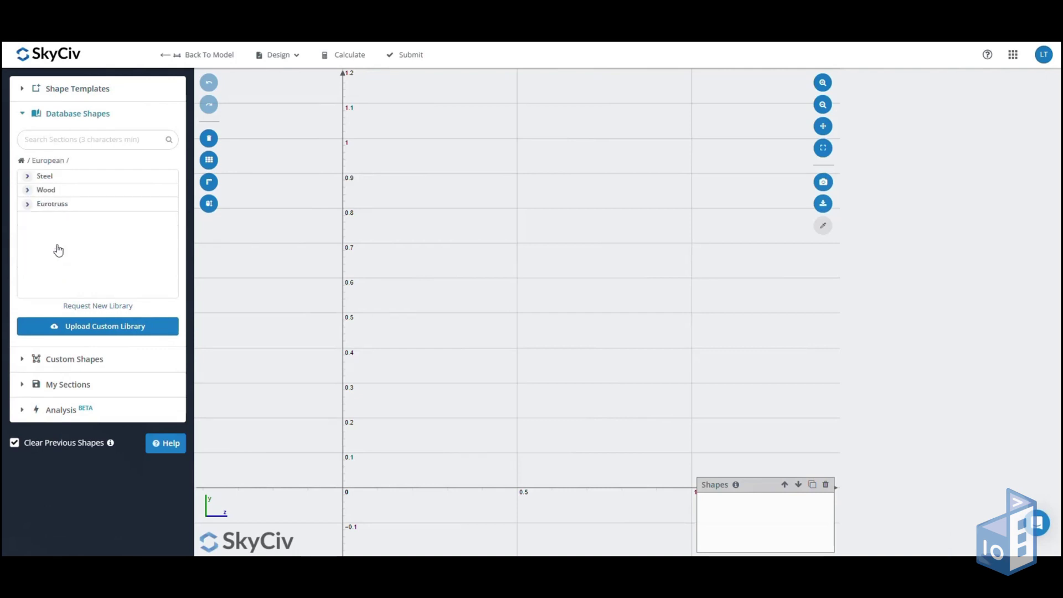
{"action": "left_click", "coordinate": [33, 181]}
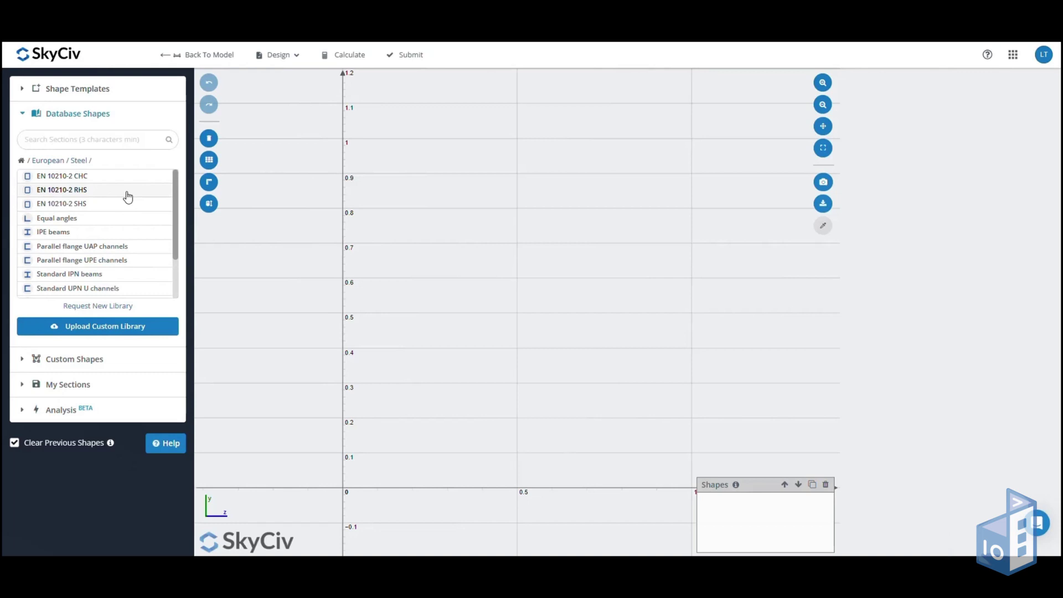
{"action": "scroll", "coordinate": [127, 196], "scroll_direction": "down", "scroll_amount": 2}
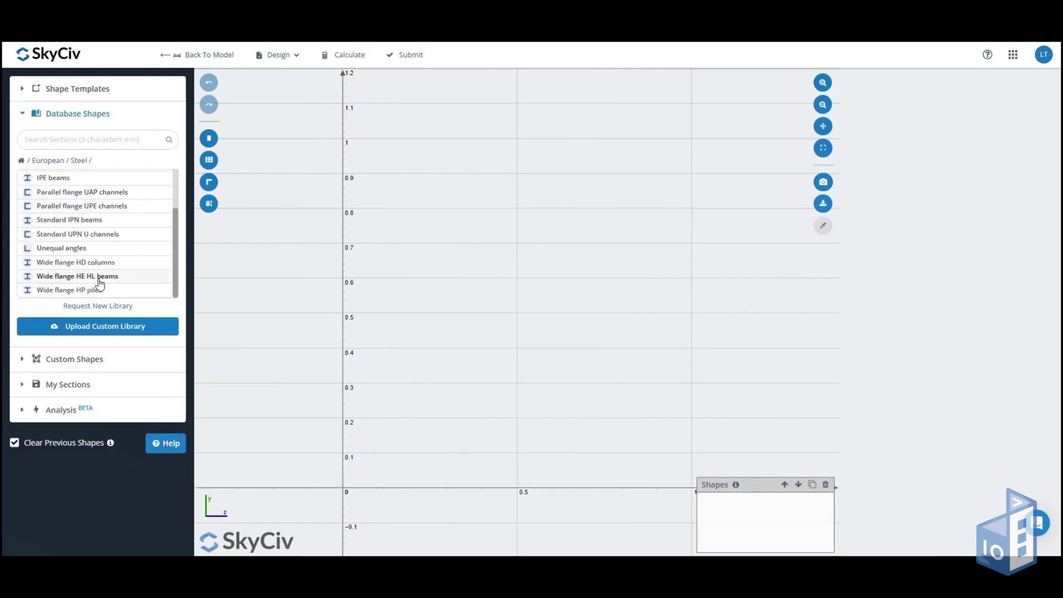
{"action": "left_click", "coordinate": [127, 279]}
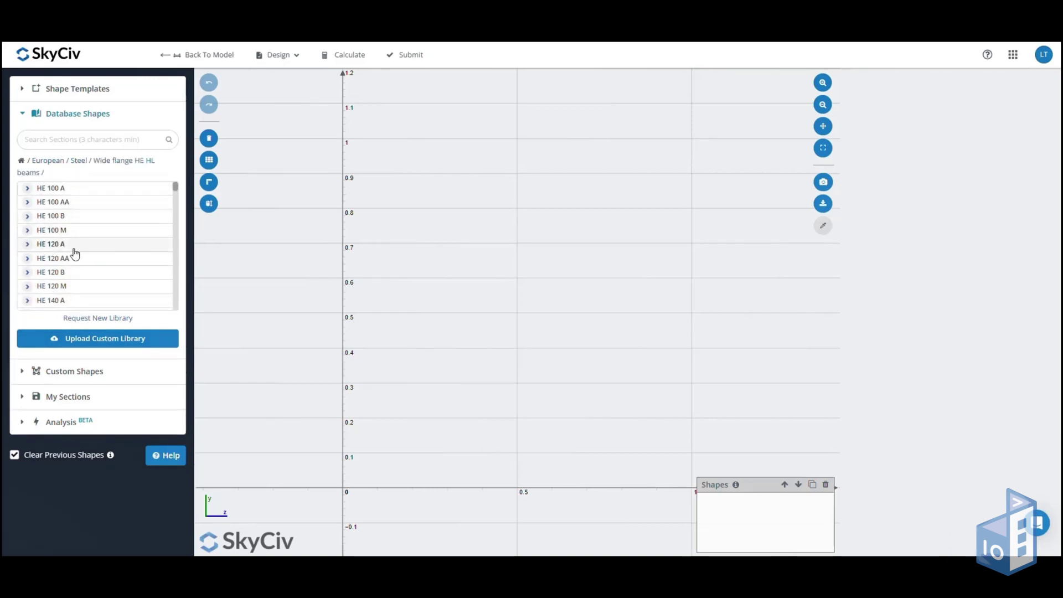
{"action": "scroll", "coordinate": [76, 259], "scroll_direction": "down", "scroll_amount": 2}
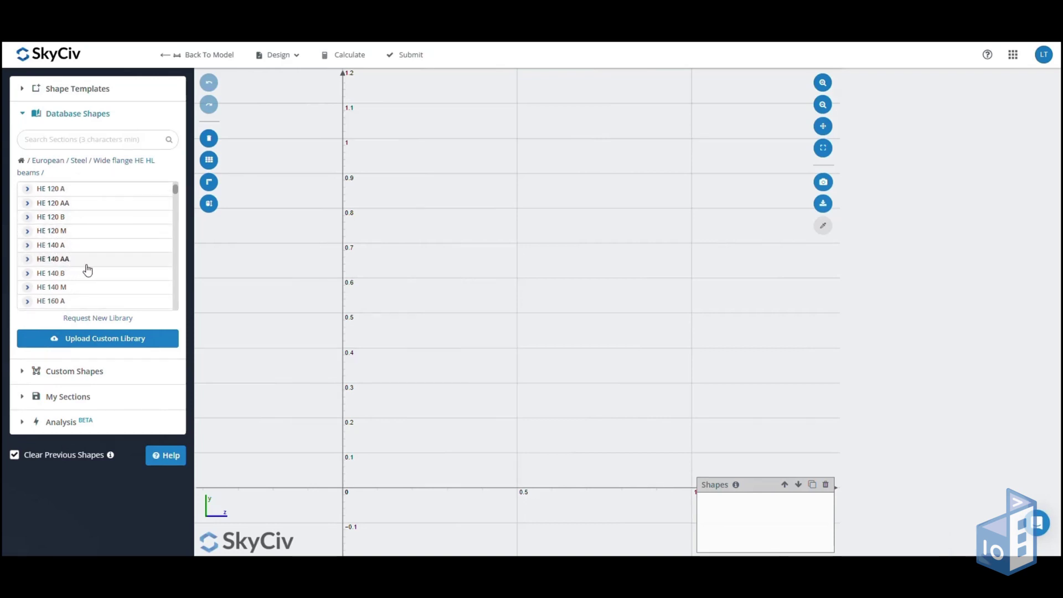
{"action": "left_click", "coordinate": [104, 249]}
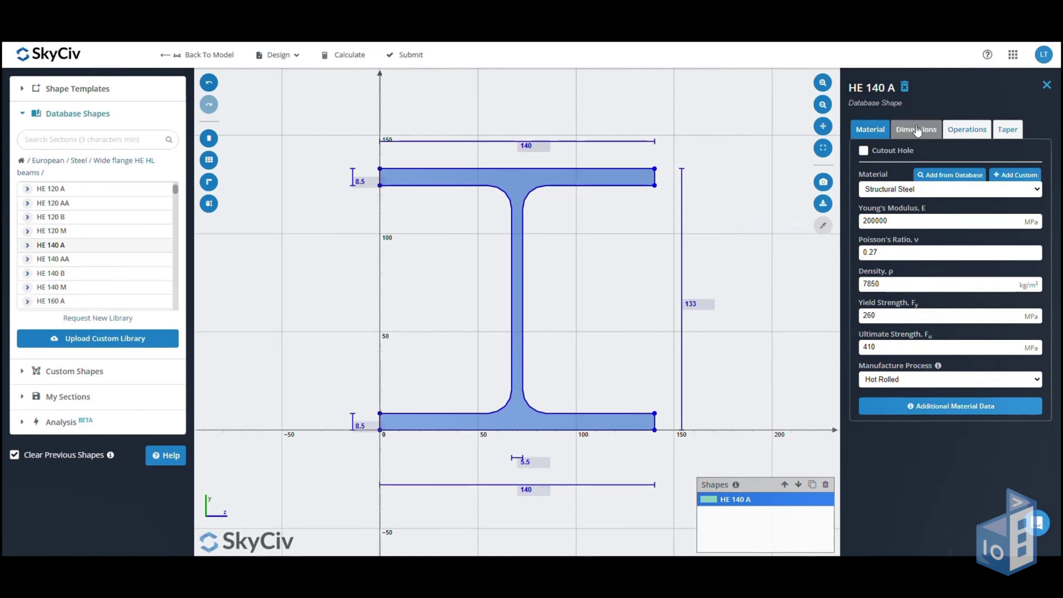
Review the HE 140 A dimensions, orientation options and material properties
{"action": "left_click", "coordinate": [916, 131]}
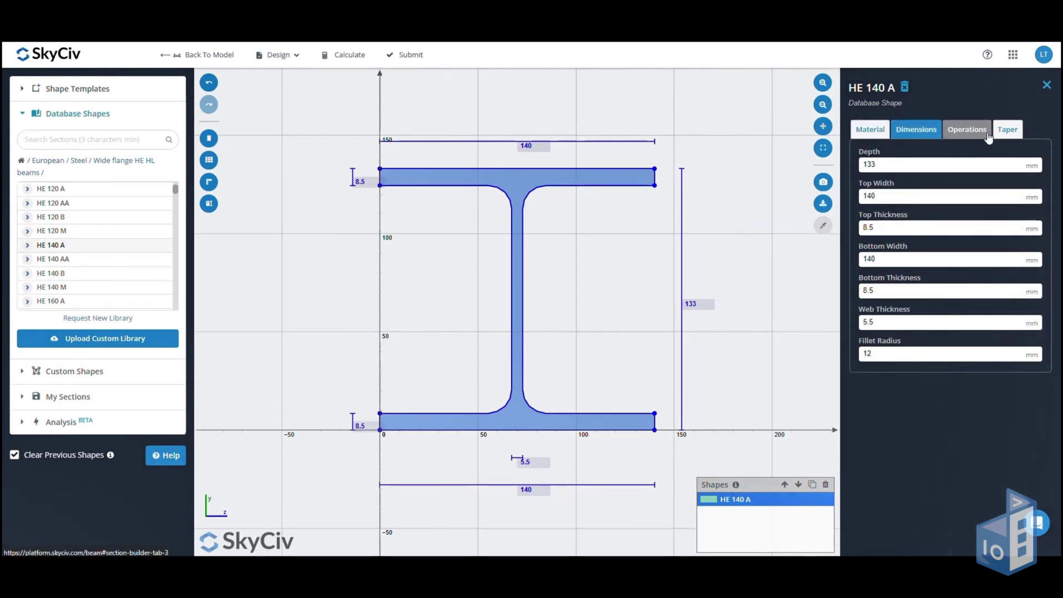
{"action": "left_click", "coordinate": [967, 129]}
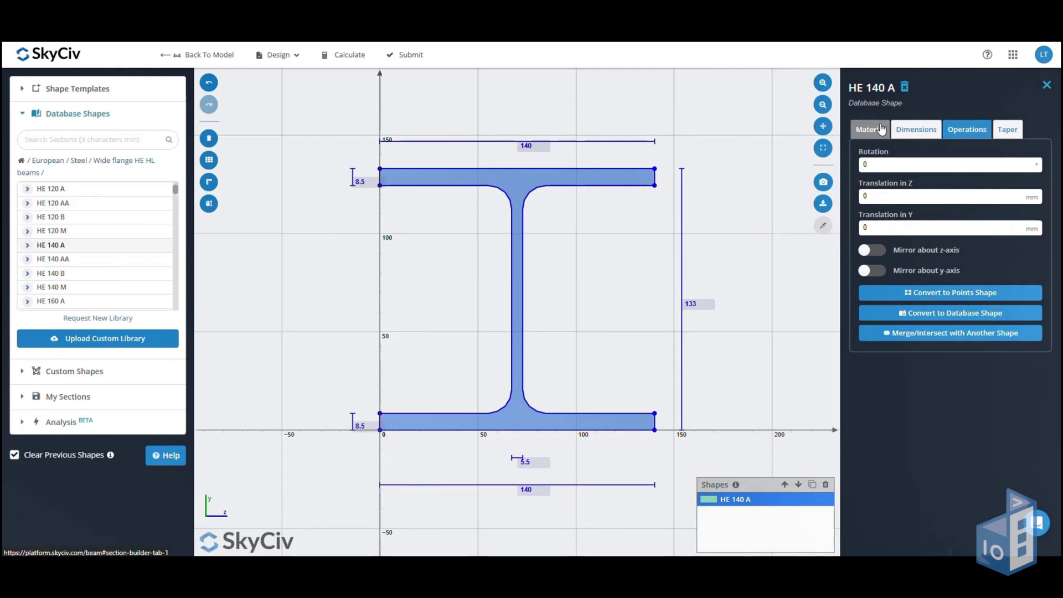
{"action": "left_click", "coordinate": [882, 130]}
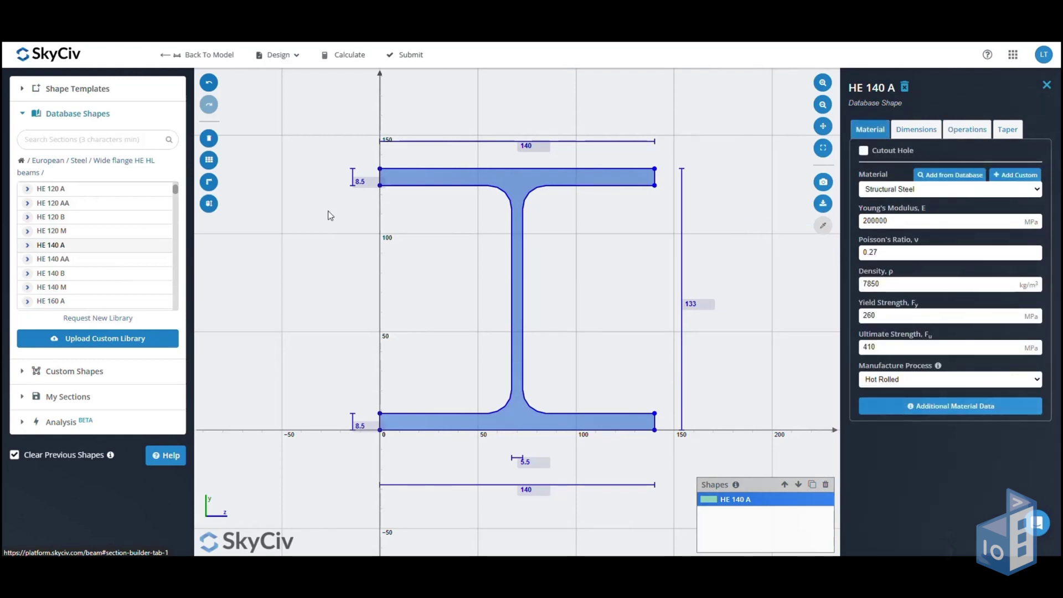
{"action": "scroll", "coordinate": [125, 205], "scroll_direction": "down", "scroll_amount": 2}
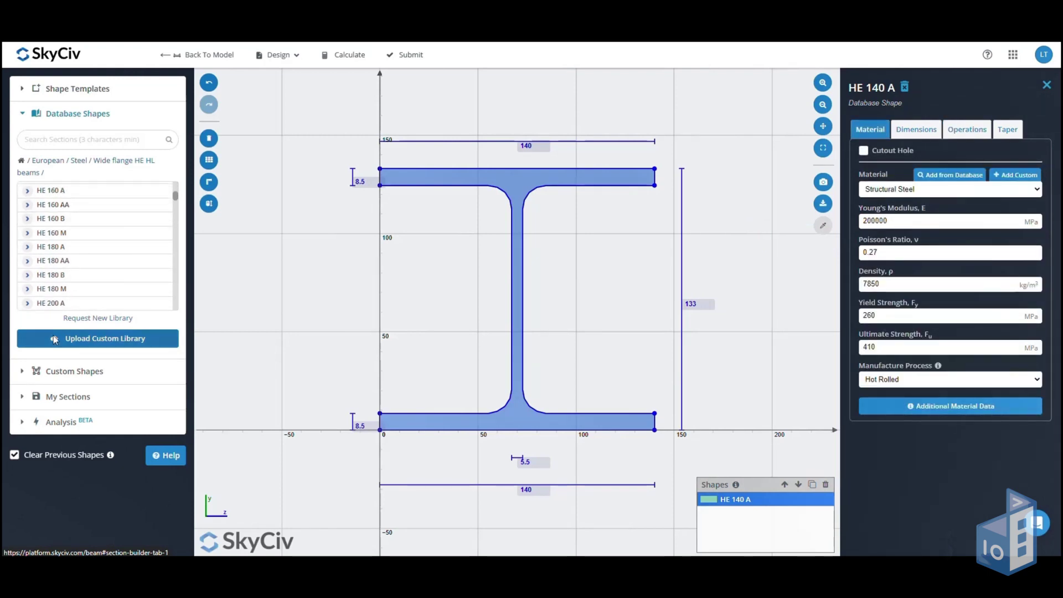
Dismiss the custom library upload prompt and submit HE 140 A to the beam
{"action": "left_click", "coordinate": [139, 340]}
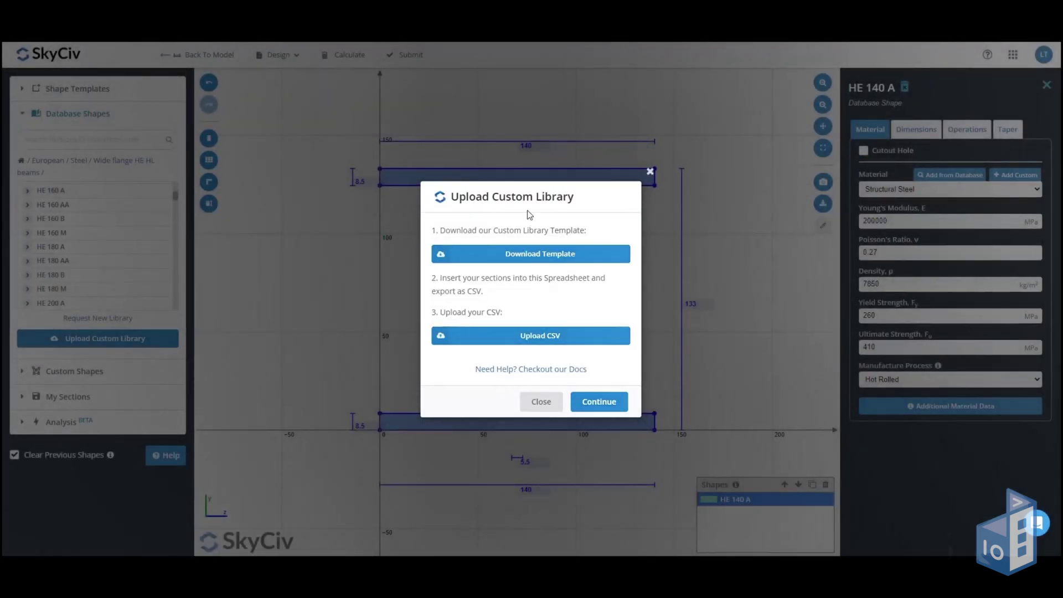
{"action": "left_click", "coordinate": [547, 403]}
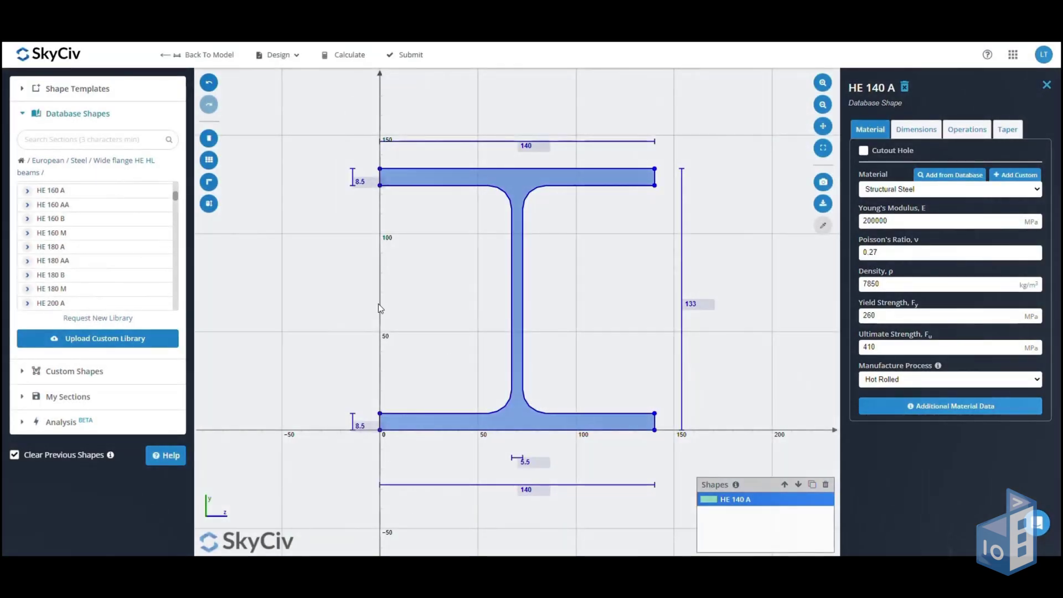
{"action": "left_click", "coordinate": [405, 67]}
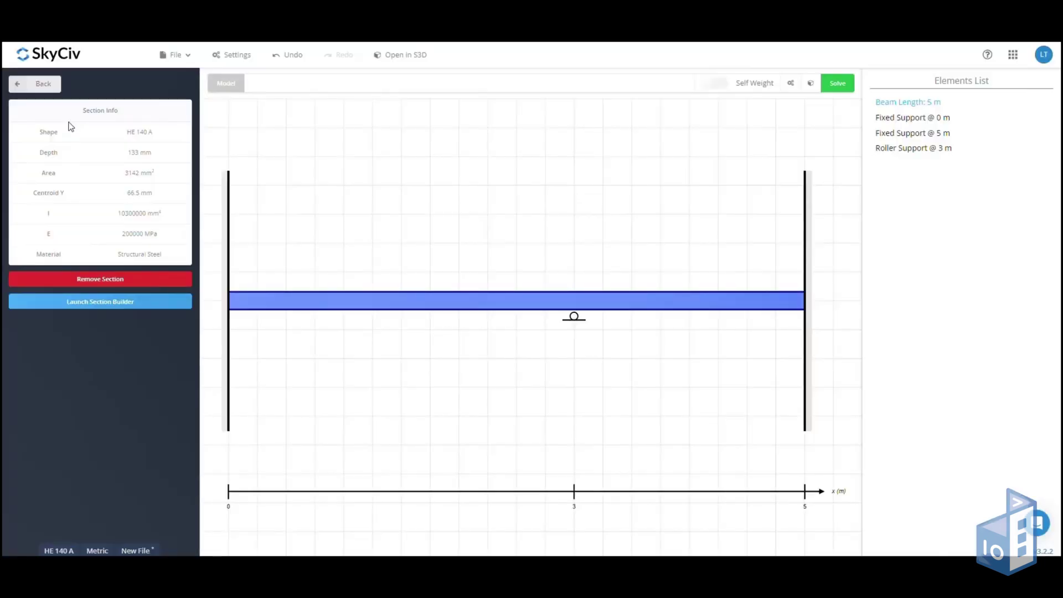
{"action": "left_click", "coordinate": [33, 90]}
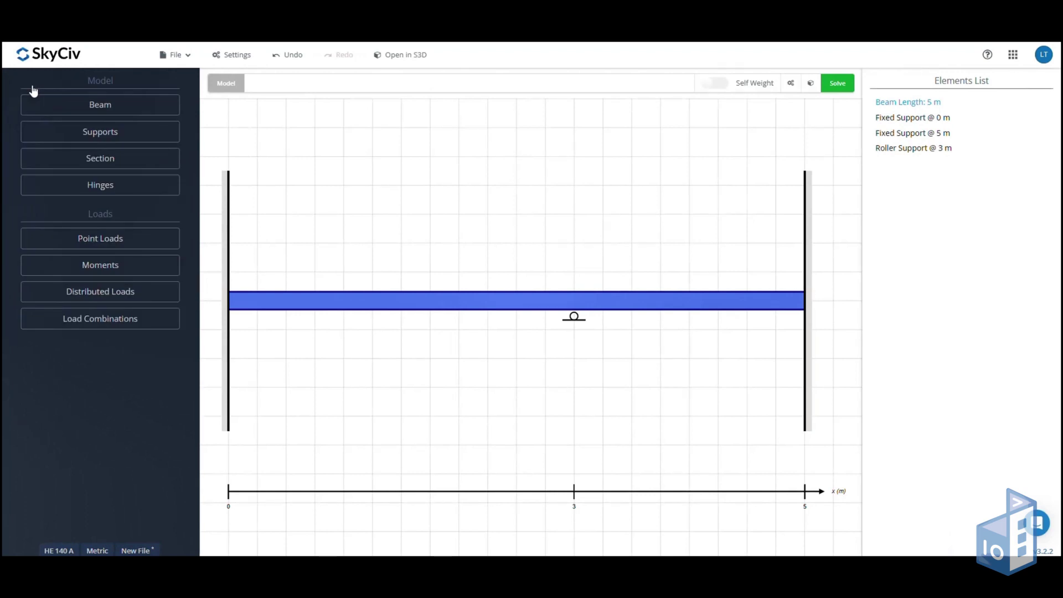
Add a 100 kN Dead Load point load at 1 m from the left end
{"action": "left_click", "coordinate": [65, 242]}
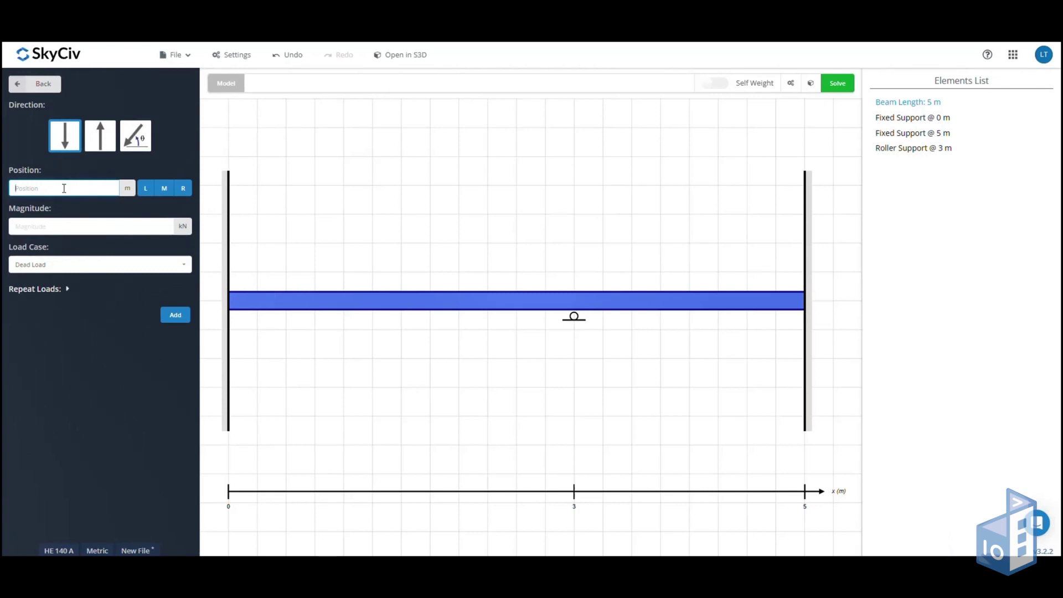
{"action": "type", "text": "1"}
{"action": "left_click", "coordinate": [147, 191]}
{"action": "left_click", "coordinate": [16, 188]}
{"action": "type", "text": "1"}
{"action": "left_click", "coordinate": [113, 226]}
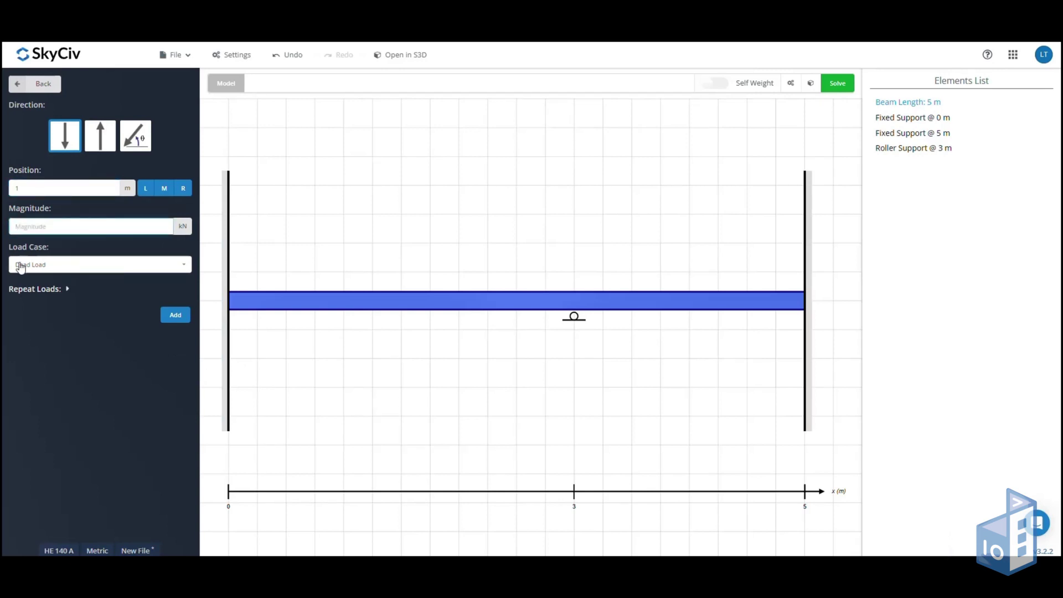
{"action": "type", "text": "1"}
{"action": "type", "text": "00"}
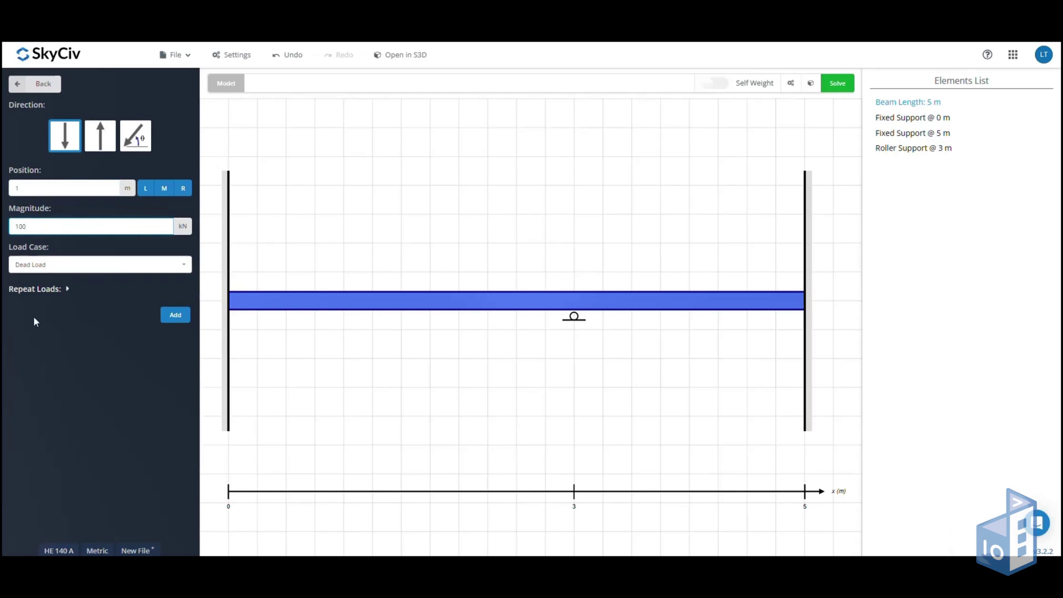
{"action": "left_click", "coordinate": [79, 265]}
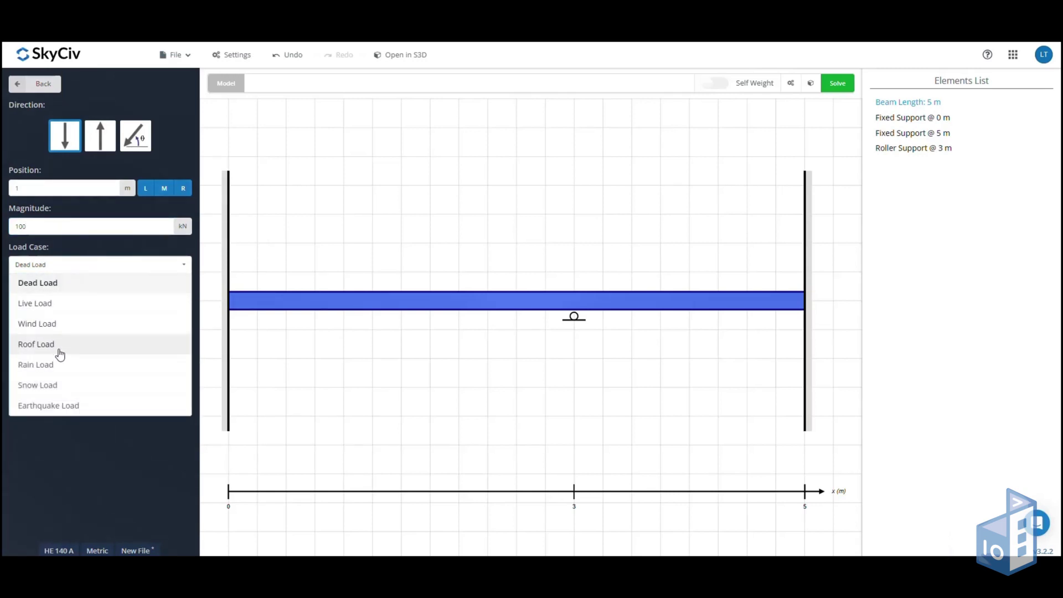
{"action": "left_click", "coordinate": [61, 267]}
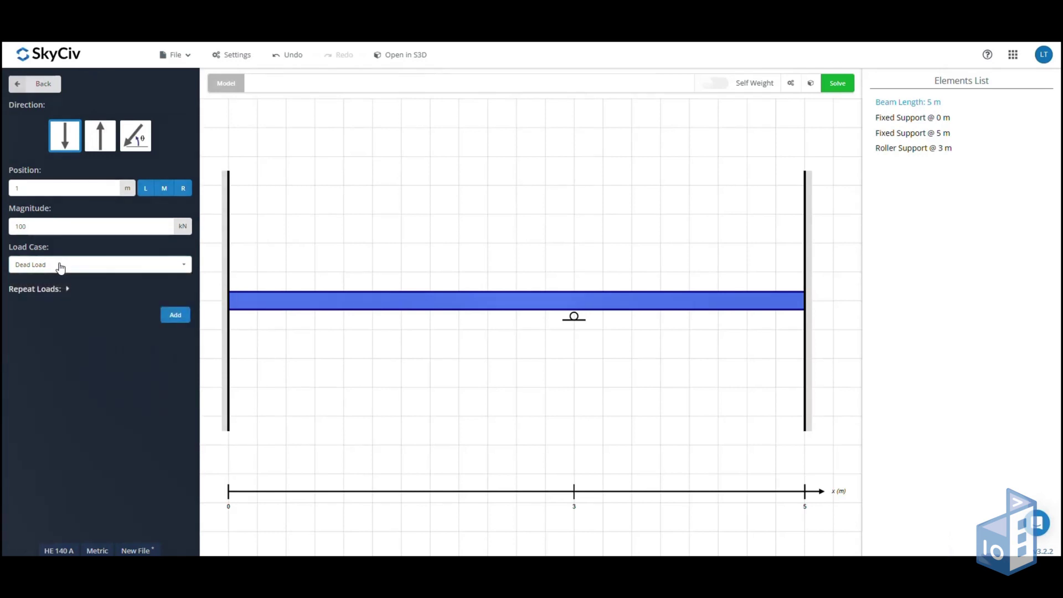
{"action": "left_click", "coordinate": [176, 316]}
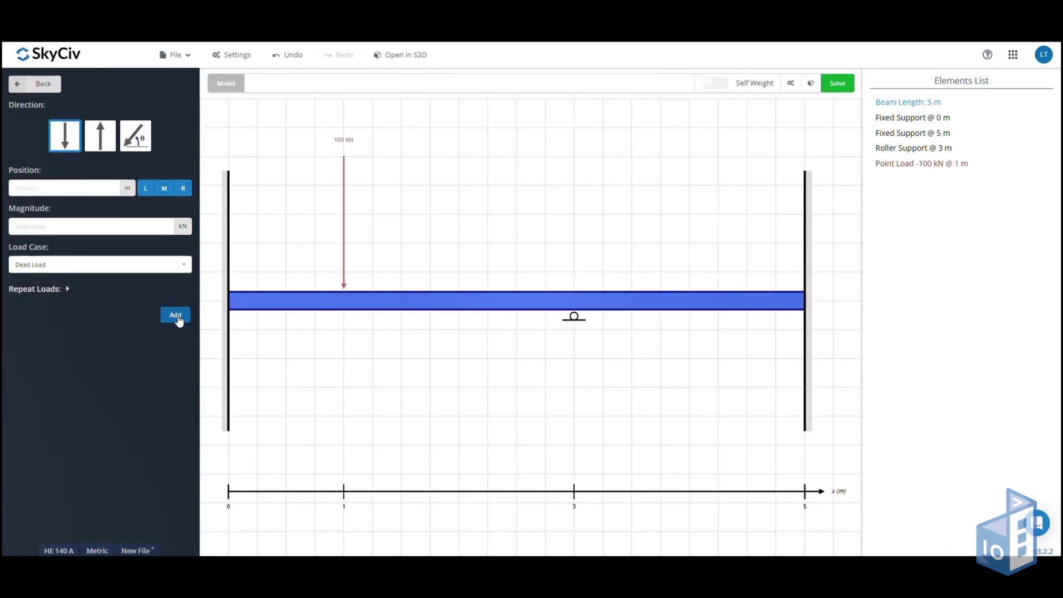
Add a Dead Load distributed load of 40 kN/m at 1.5 m tapering to 20 kN/m at 5 m
{"action": "left_click", "coordinate": [28, 86]}
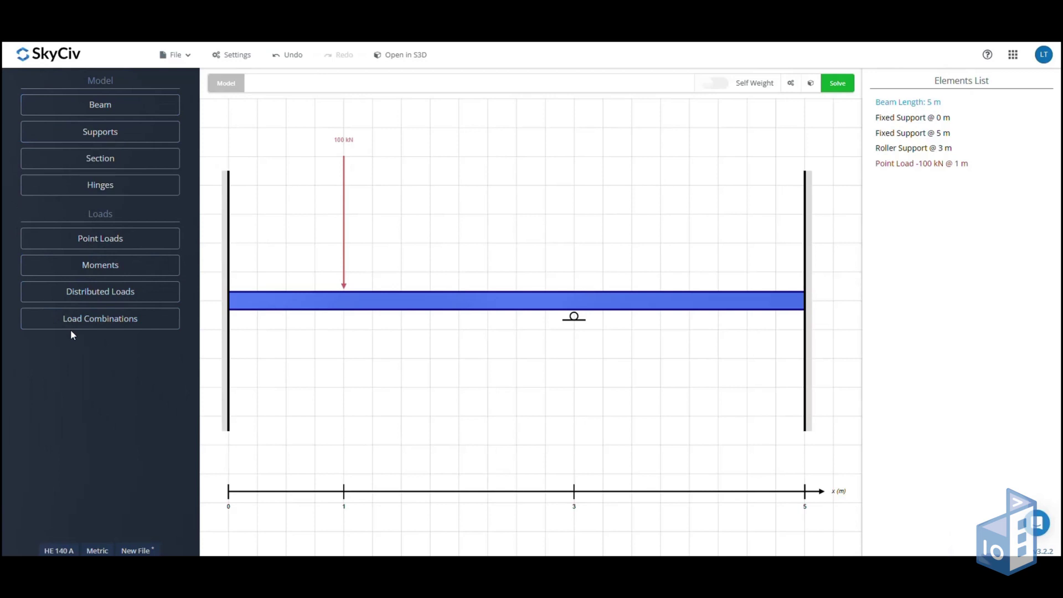
{"action": "left_click", "coordinate": [99, 292]}
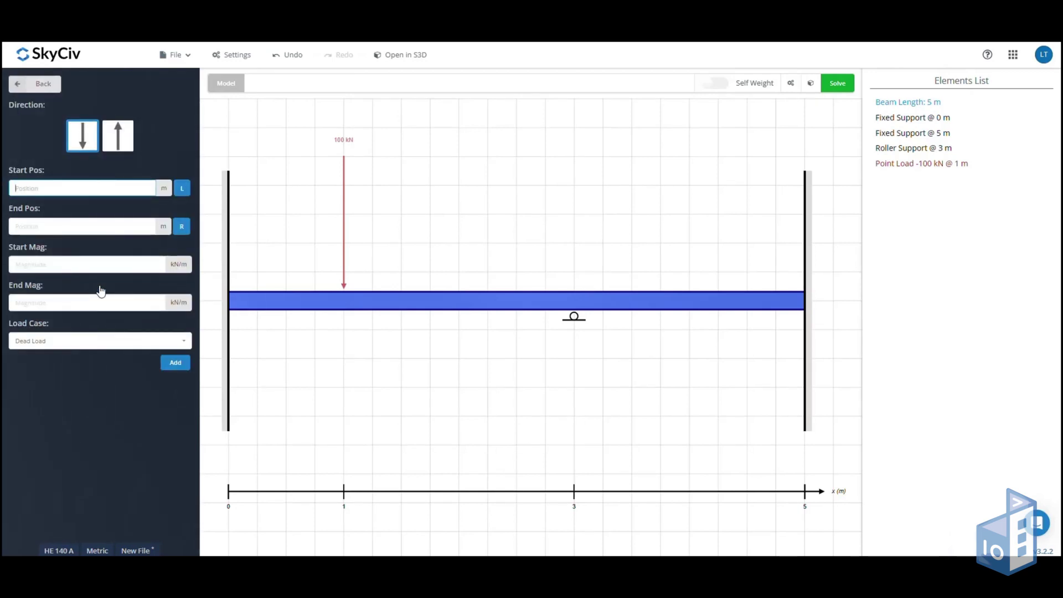
{"action": "type", "text": "1"}
{"action": "type", "text": ".5"}
{"action": "left_click", "coordinate": [101, 225]}
{"action": "type", "text": "5"}
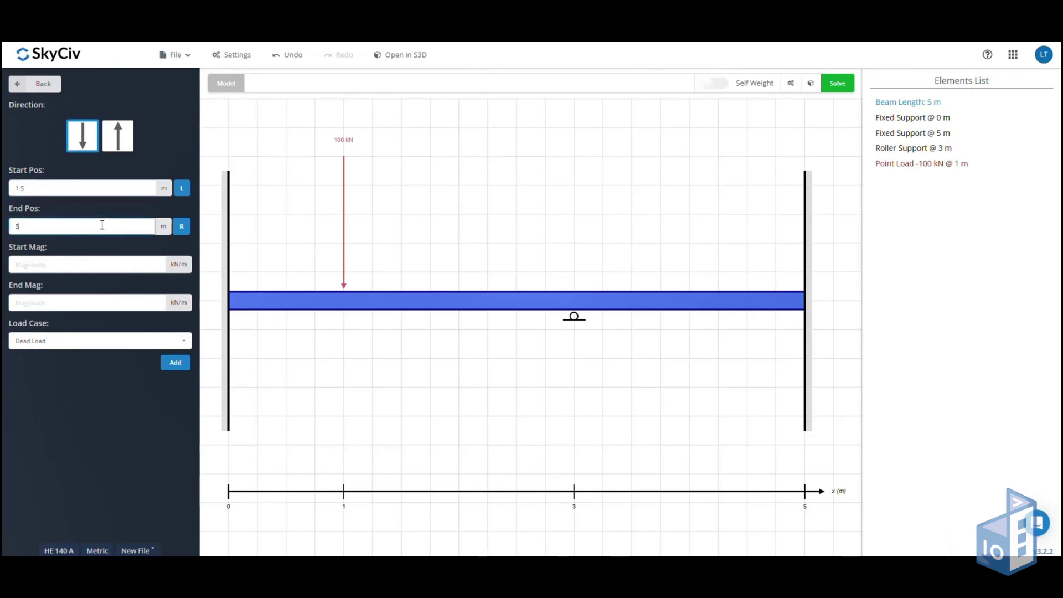
{"action": "left_click", "coordinate": [98, 264]}
{"action": "type", "text": "4"}
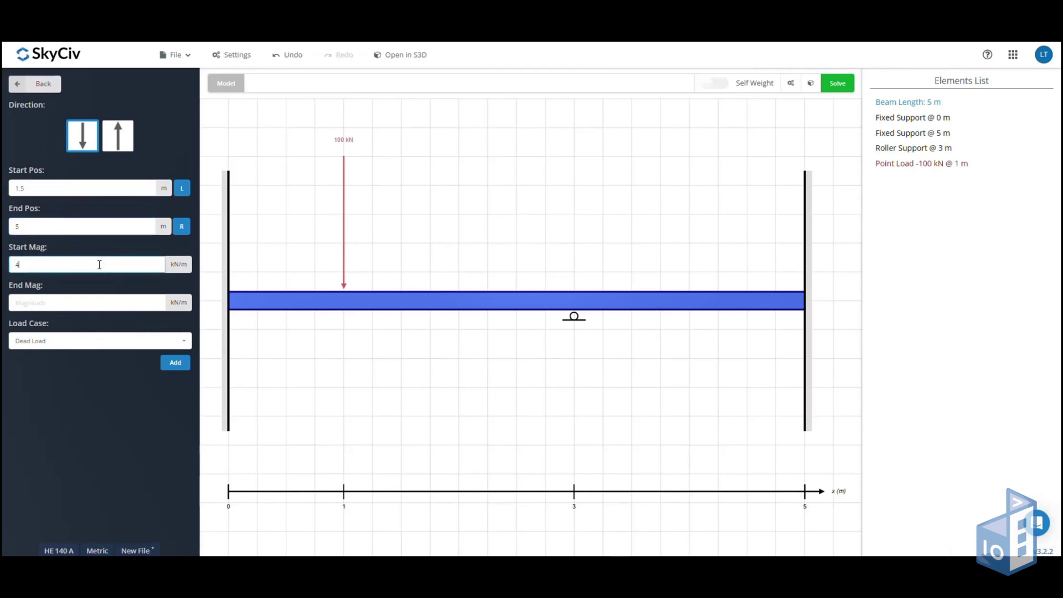
{"action": "type", "text": "0"}
{"action": "left_click", "coordinate": [110, 298]}
{"action": "type", "text": "40"}
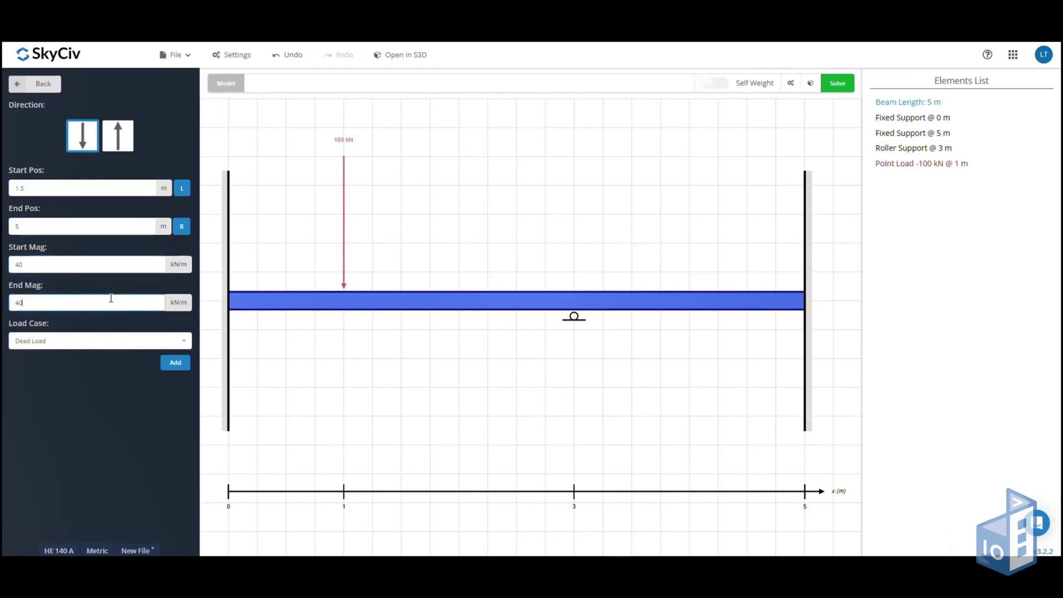
{"action": "key", "text": "BackSpace"}
{"action": "key", "text": "BackSpace"}
{"action": "type", "text": "20"}
{"action": "left_click", "coordinate": [116, 344]}
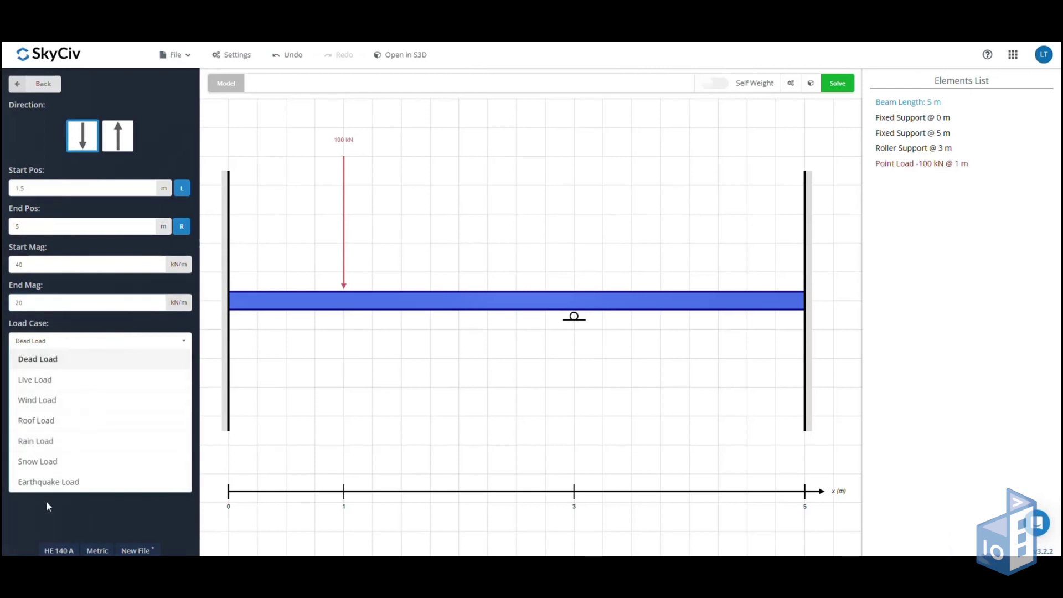
{"action": "left_click", "coordinate": [72, 348]}
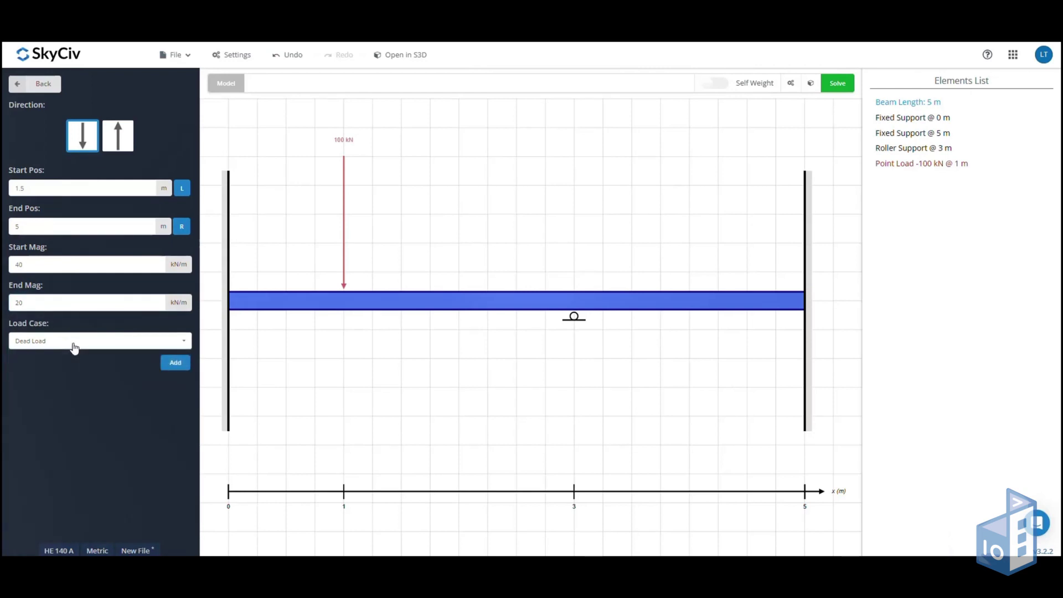
{"action": "left_click", "coordinate": [174, 362]}
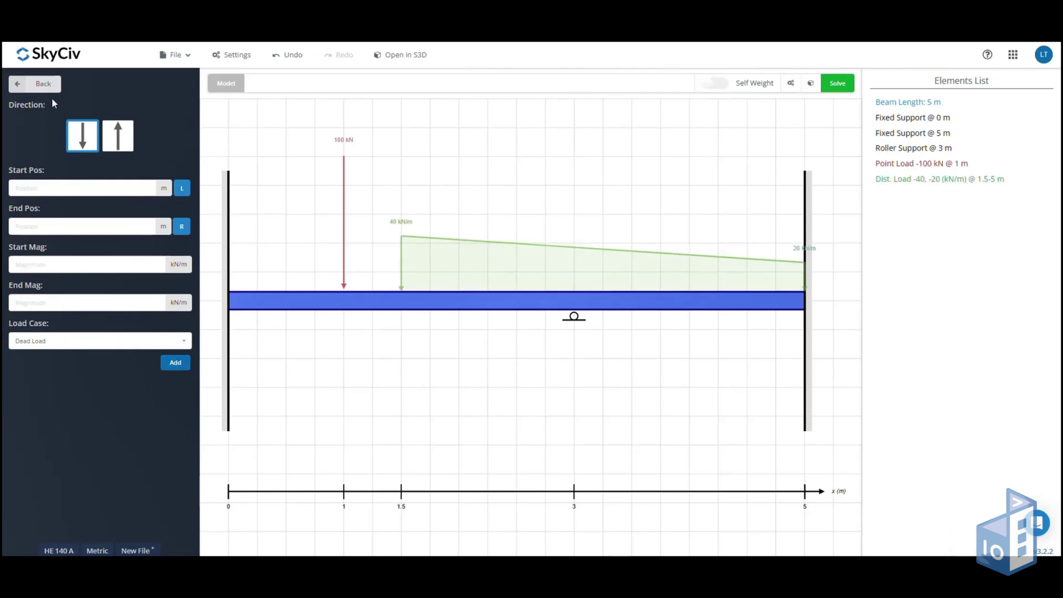
{"action": "left_click", "coordinate": [30, 86]}
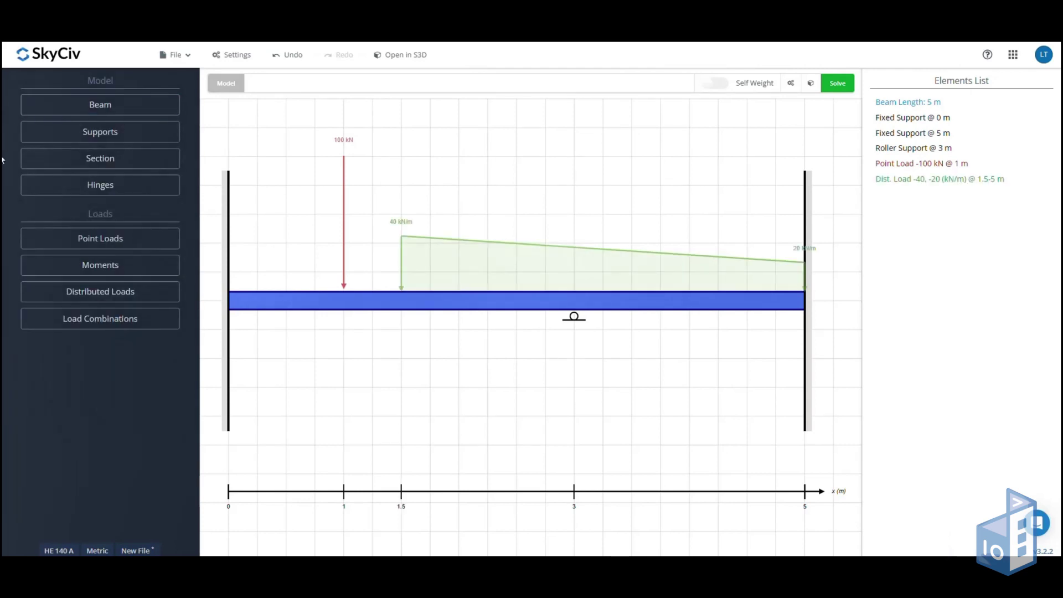
Import all Europe EN 1990:2002 load combinations from the design code and save them
{"action": "left_click", "coordinate": [118, 326]}
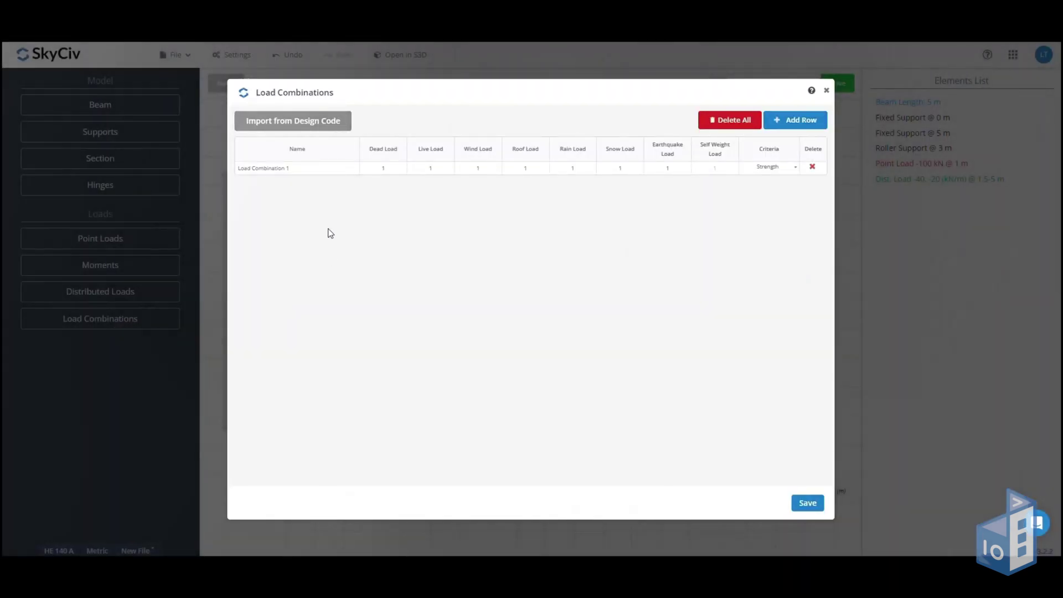
{"action": "left_click", "coordinate": [307, 125]}
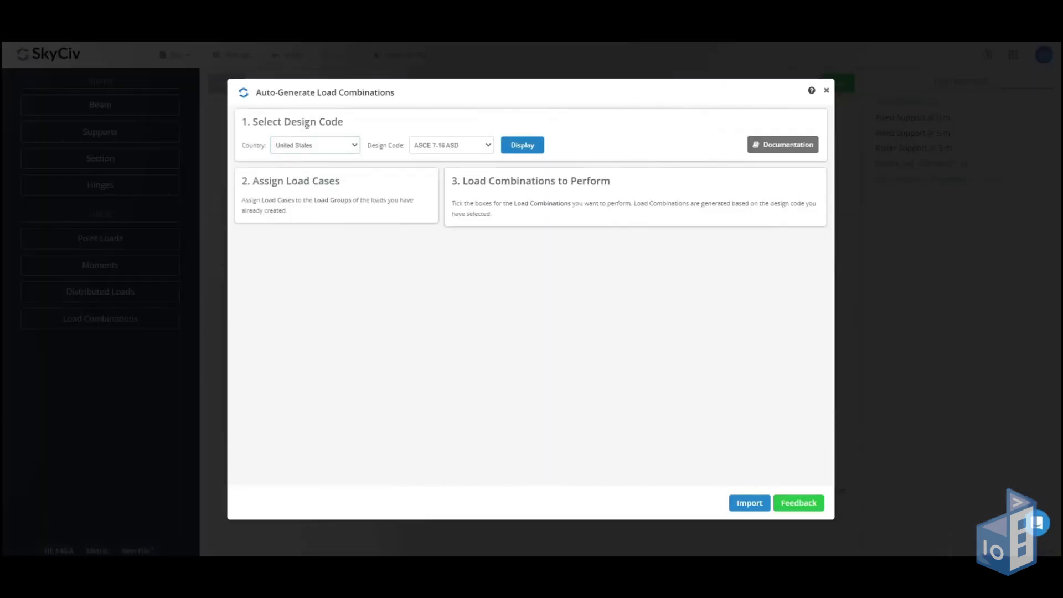
{"action": "left_click", "coordinate": [329, 150]}
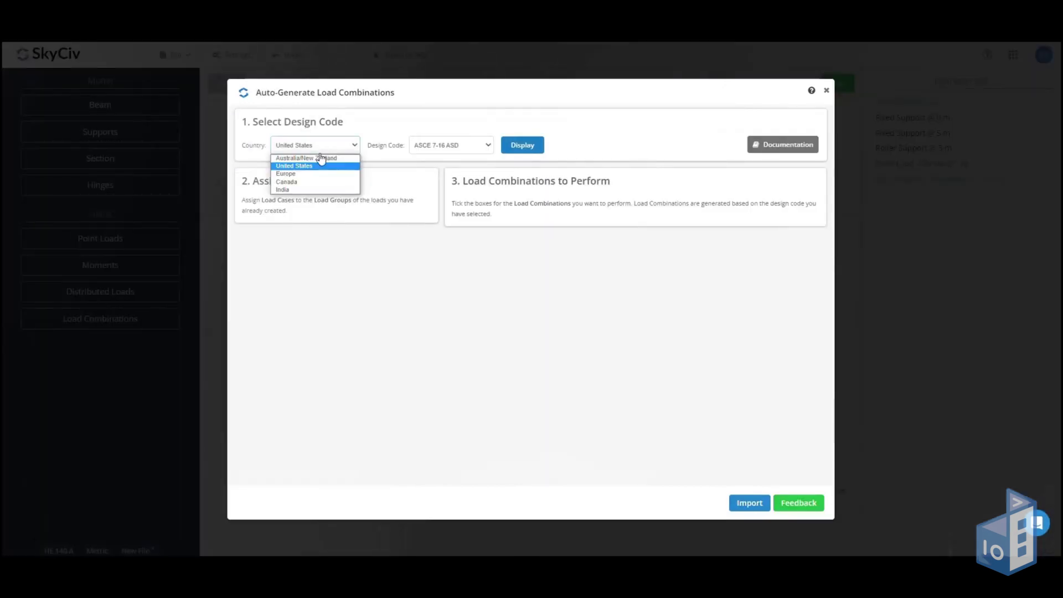
{"action": "left_click", "coordinate": [291, 174]}
{"action": "left_click", "coordinate": [448, 148]}
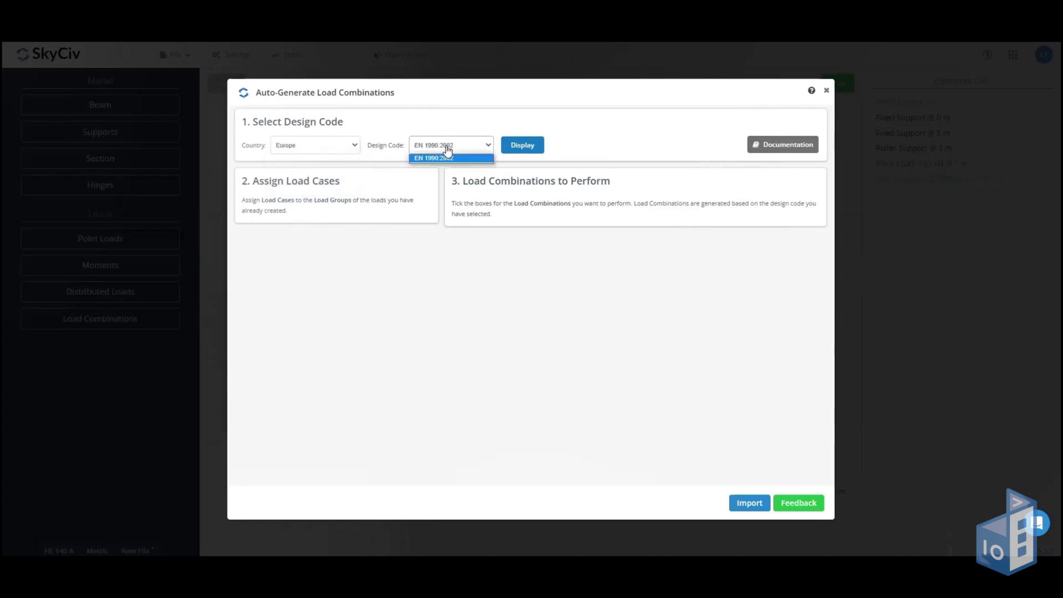
{"action": "left_click", "coordinate": [470, 156]}
{"action": "left_click", "coordinate": [529, 145]}
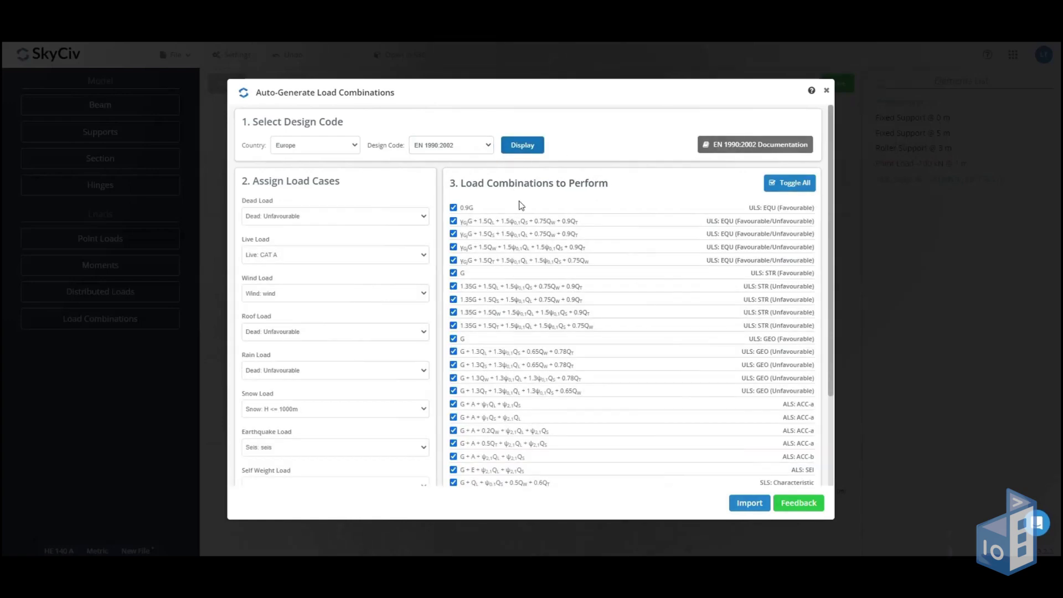
{"action": "scroll", "coordinate": [520, 205], "scroll_direction": "down", "scroll_amount": 1}
{"action": "scroll", "coordinate": [520, 206], "scroll_direction": "down", "scroll_amount": 1}
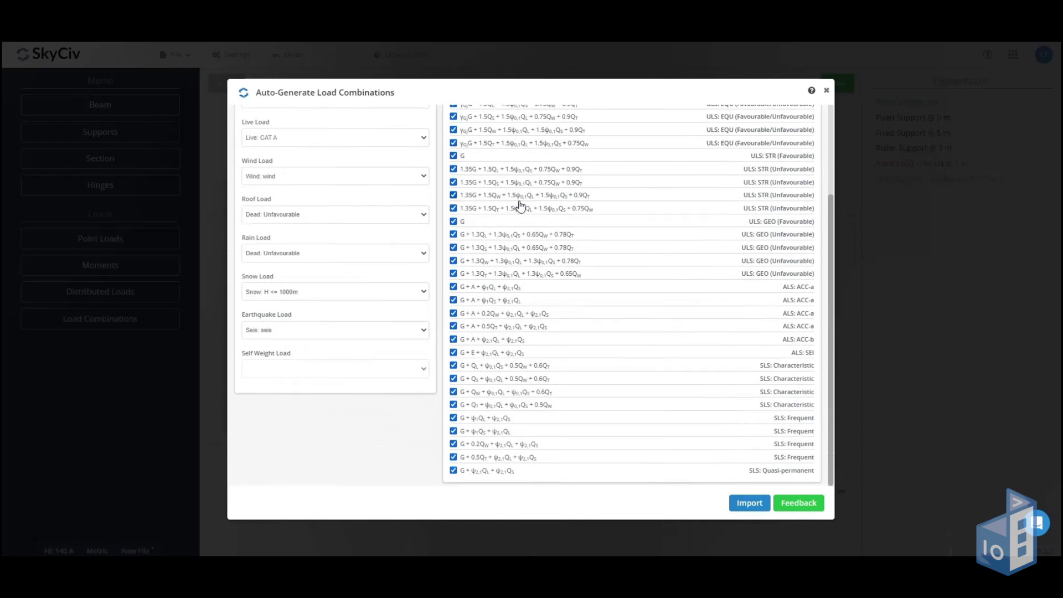
{"action": "scroll", "coordinate": [520, 205], "scroll_direction": "up", "scroll_amount": 1}
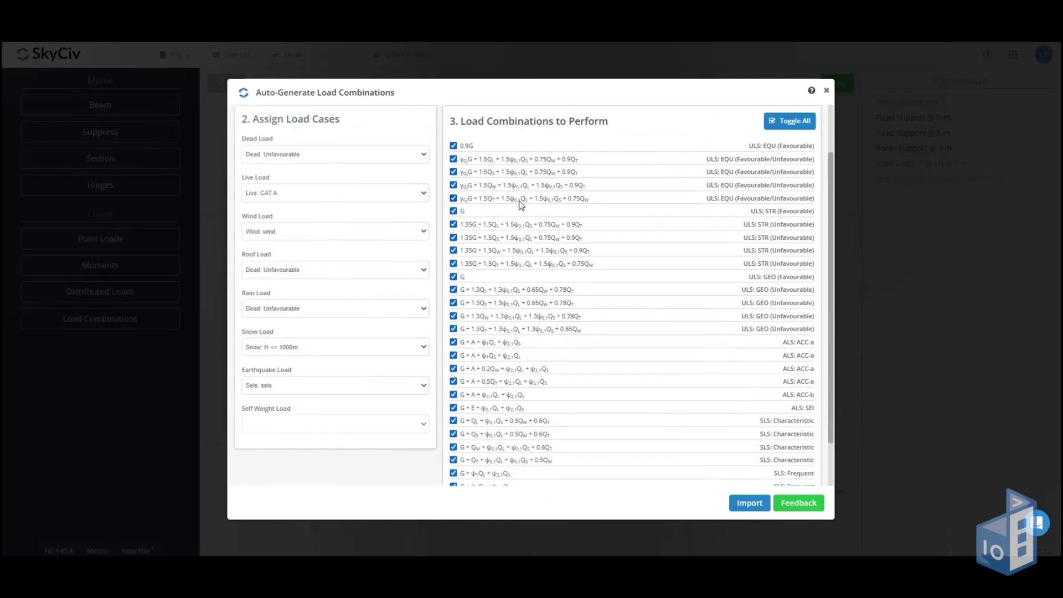
{"action": "left_click", "coordinate": [748, 503]}
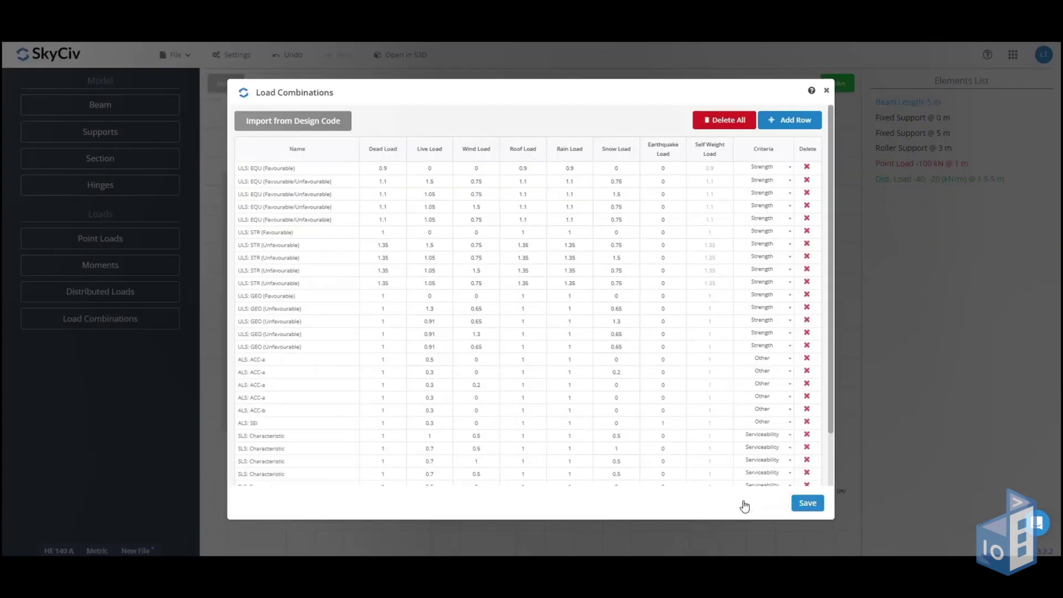
{"action": "left_click", "coordinate": [806, 504]}
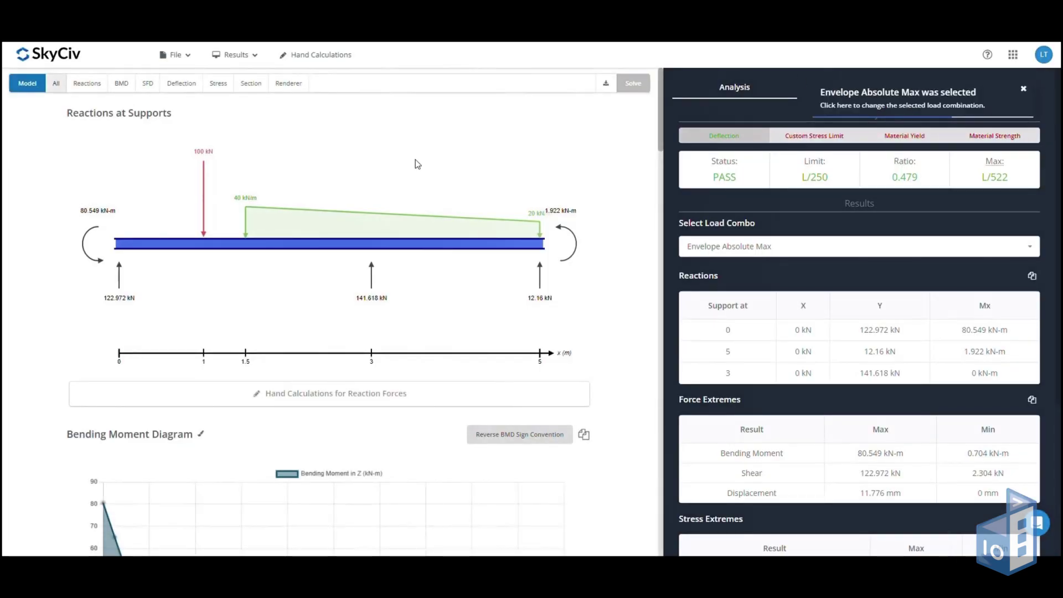
{"action": "scroll", "coordinate": [415, 168], "scroll_direction": "down", "scroll_amount": 1}
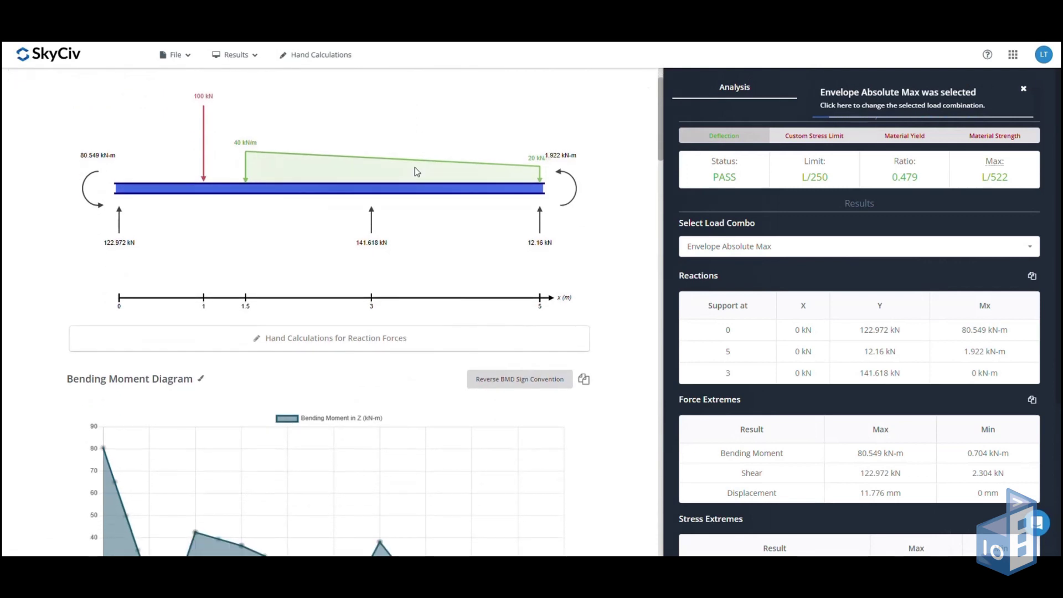
{"action": "scroll", "coordinate": [415, 168], "scroll_direction": "down", "scroll_amount": 1}
{"action": "scroll", "coordinate": [414, 168], "scroll_direction": "down", "scroll_amount": 1}
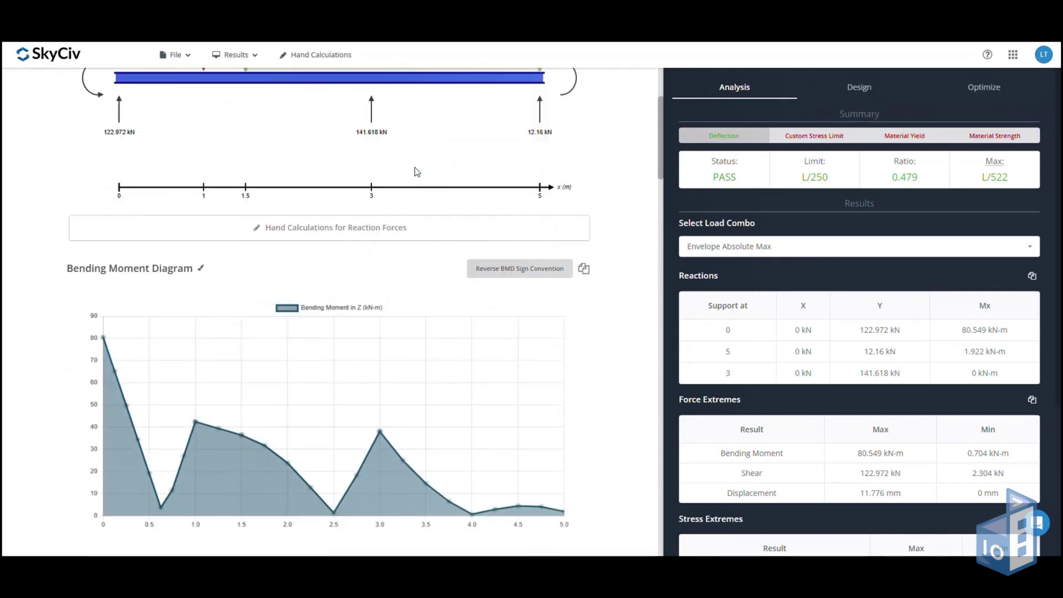
{"action": "scroll", "coordinate": [415, 168], "scroll_direction": "down", "scroll_amount": 1}
{"action": "scroll", "coordinate": [415, 168], "scroll_direction": "down", "scroll_amount": 2}
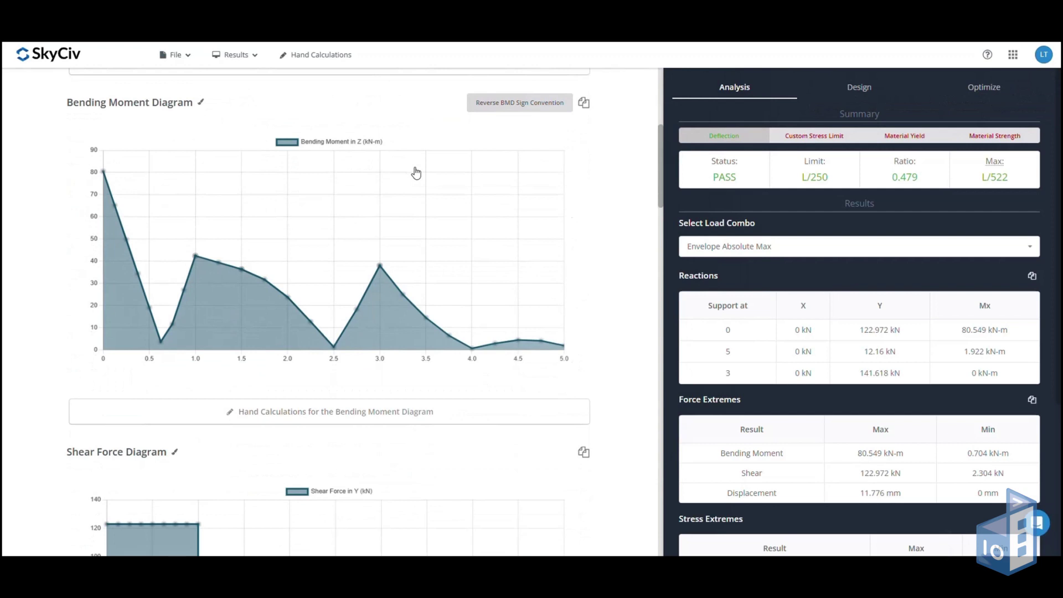
{"action": "scroll", "coordinate": [416, 171], "scroll_direction": "down", "scroll_amount": 1}
{"action": "scroll", "coordinate": [417, 172], "scroll_direction": "down", "scroll_amount": 2}
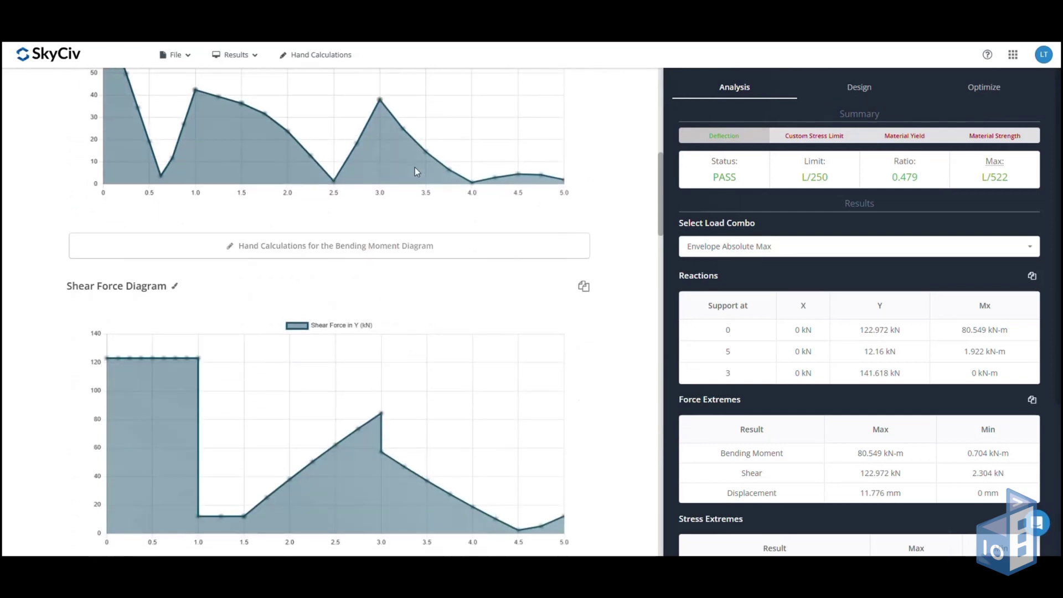
{"action": "scroll", "coordinate": [416, 172], "scroll_direction": "down", "scroll_amount": 2}
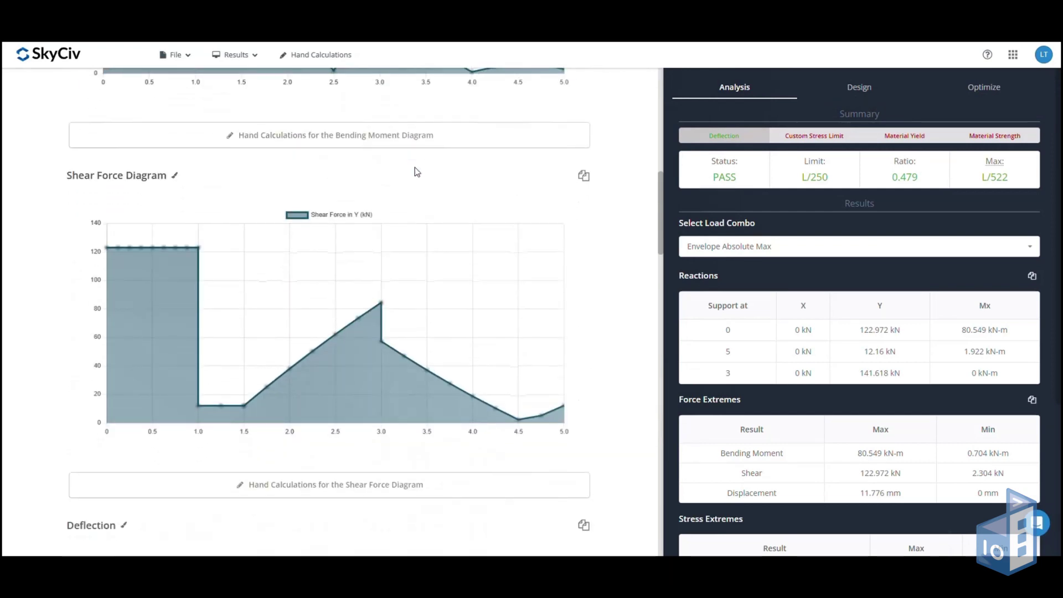
{"action": "scroll", "coordinate": [416, 172], "scroll_direction": "down", "scroll_amount": 1}
{"action": "scroll", "coordinate": [534, 194], "scroll_direction": "down", "scroll_amount": 1}
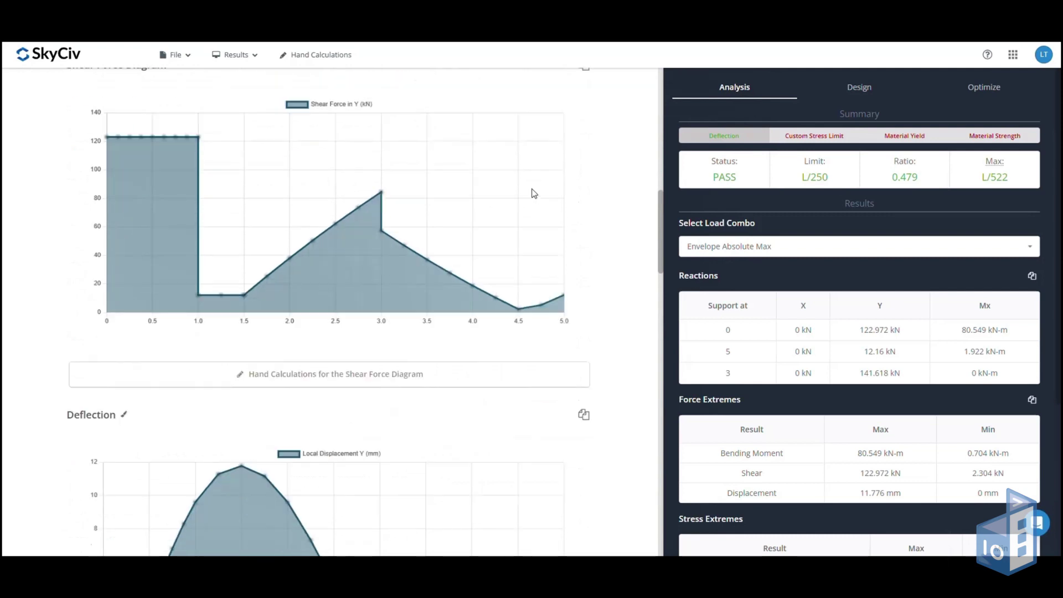
{"action": "scroll", "coordinate": [528, 192], "scroll_direction": "down", "scroll_amount": 3}
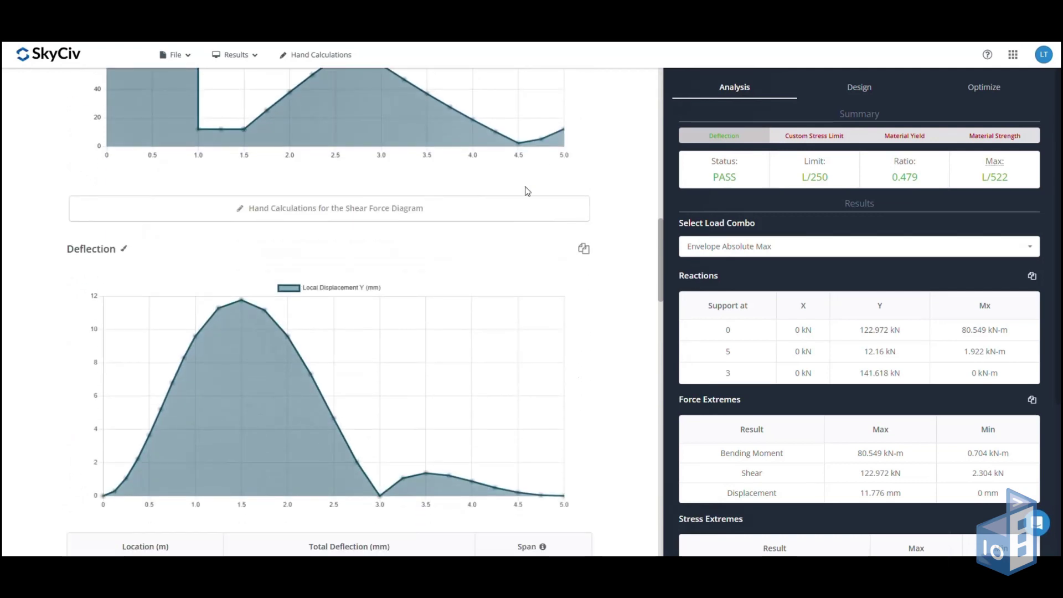
{"action": "scroll", "coordinate": [525, 192], "scroll_direction": "down", "scroll_amount": 1}
{"action": "scroll", "coordinate": [525, 192], "scroll_direction": "down", "scroll_amount": 1}
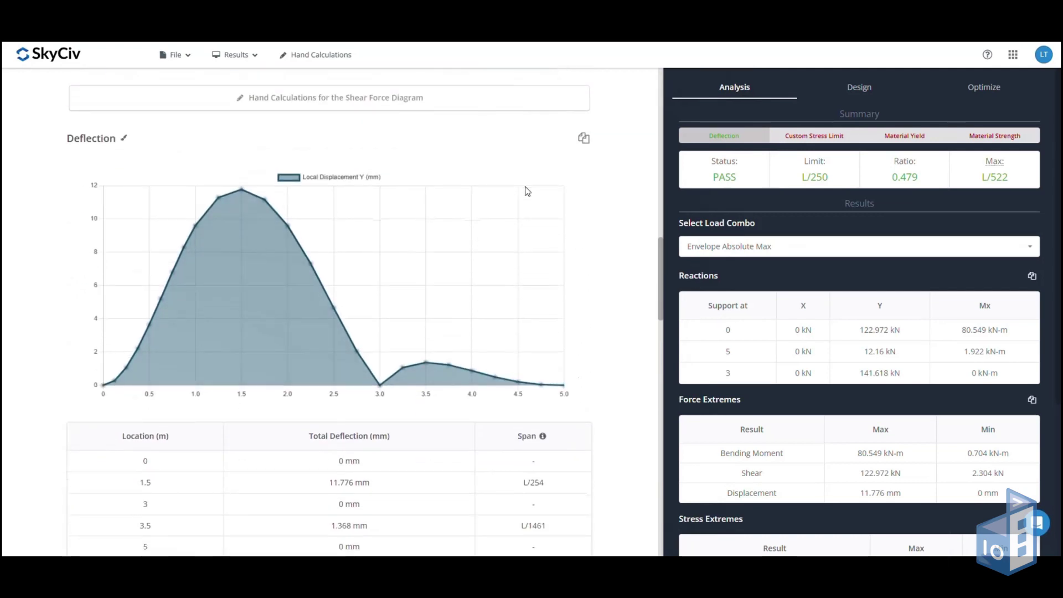
{"action": "scroll", "coordinate": [525, 191], "scroll_direction": "down", "scroll_amount": 1}
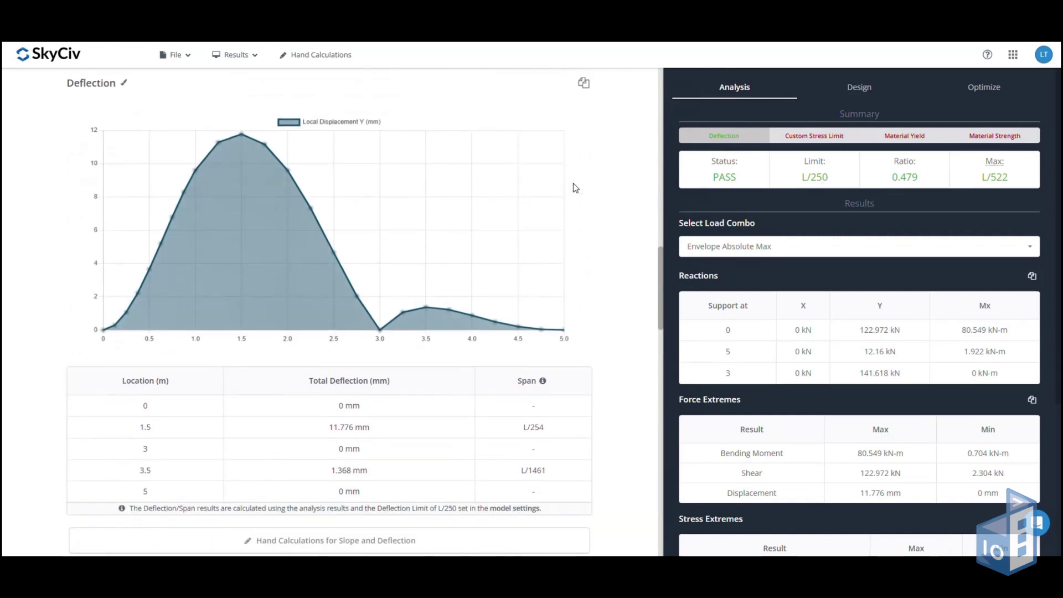
{"action": "scroll", "coordinate": [573, 186], "scroll_direction": "down", "scroll_amount": 1}
{"action": "scroll", "coordinate": [573, 188], "scroll_direction": "down", "scroll_amount": 1}
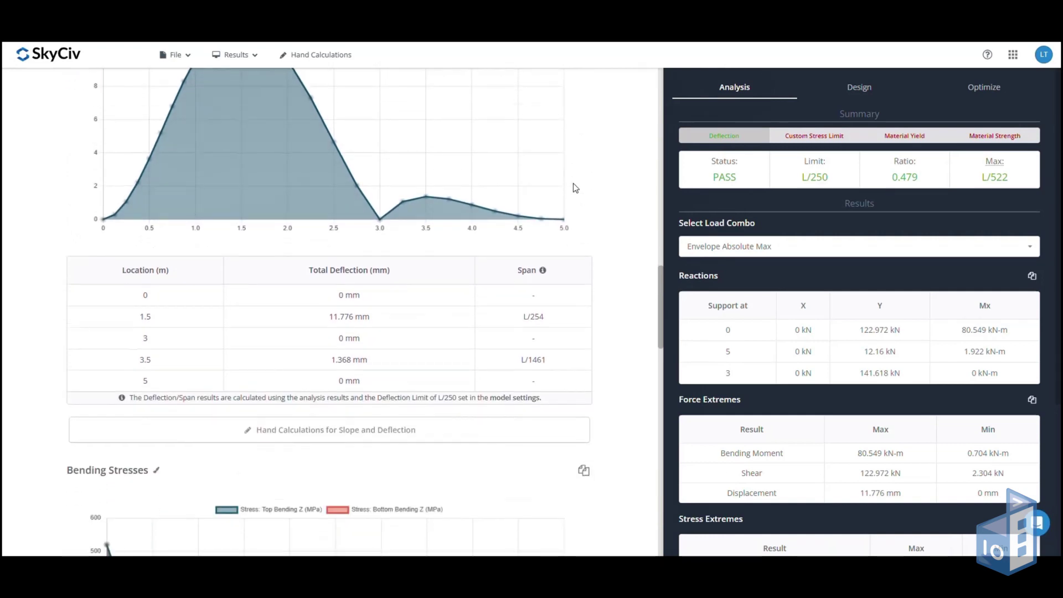
{"action": "scroll", "coordinate": [573, 188], "scroll_direction": "down", "scroll_amount": 1}
{"action": "scroll", "coordinate": [567, 189], "scroll_direction": "down", "scroll_amount": 1}
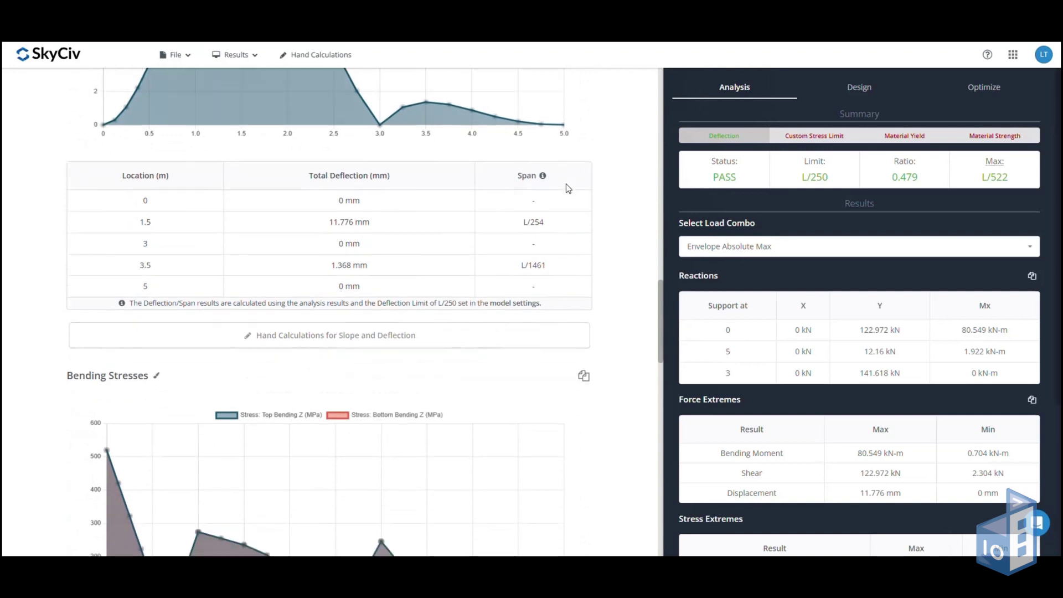
{"action": "scroll", "coordinate": [566, 188], "scroll_direction": "down", "scroll_amount": 1}
{"action": "scroll", "coordinate": [566, 188], "scroll_direction": "down", "scroll_amount": 2}
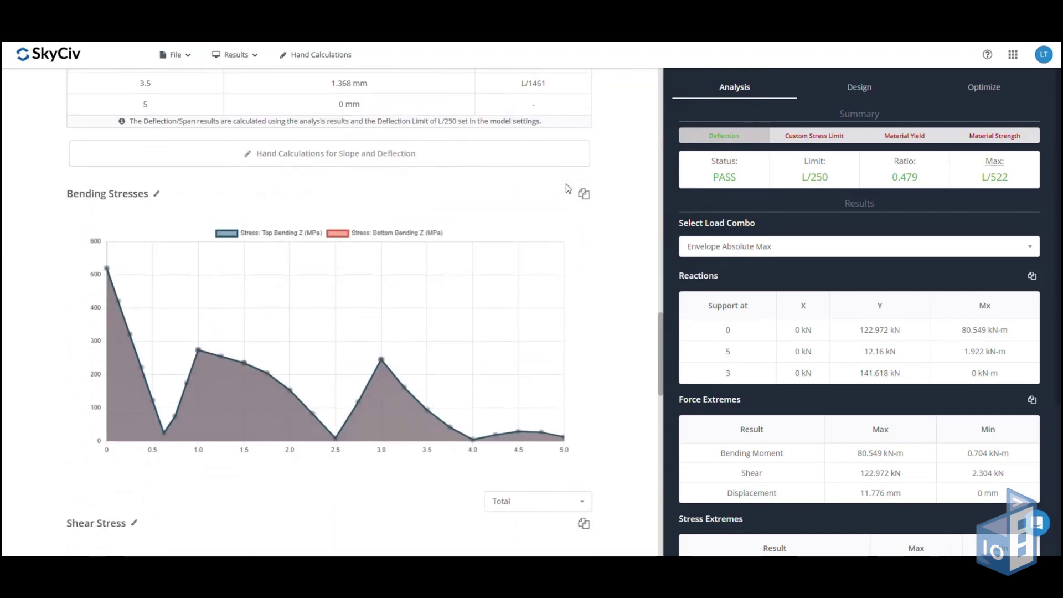
{"action": "scroll", "coordinate": [566, 187], "scroll_direction": "down", "scroll_amount": 3}
{"action": "scroll", "coordinate": [565, 188], "scroll_direction": "down", "scroll_amount": 5}
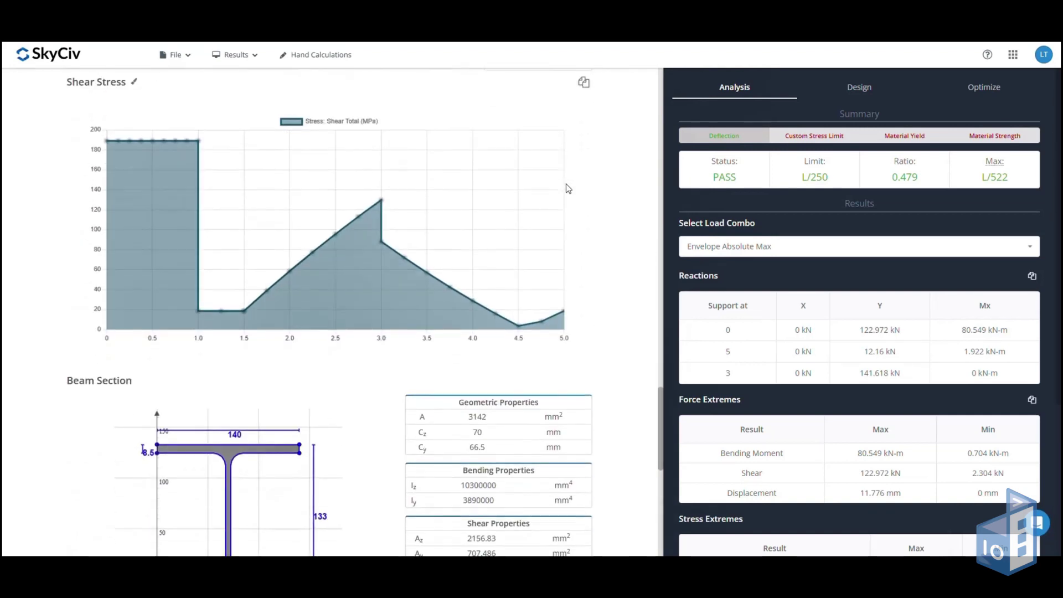
{"action": "scroll", "coordinate": [568, 188], "scroll_direction": "down", "scroll_amount": 1}
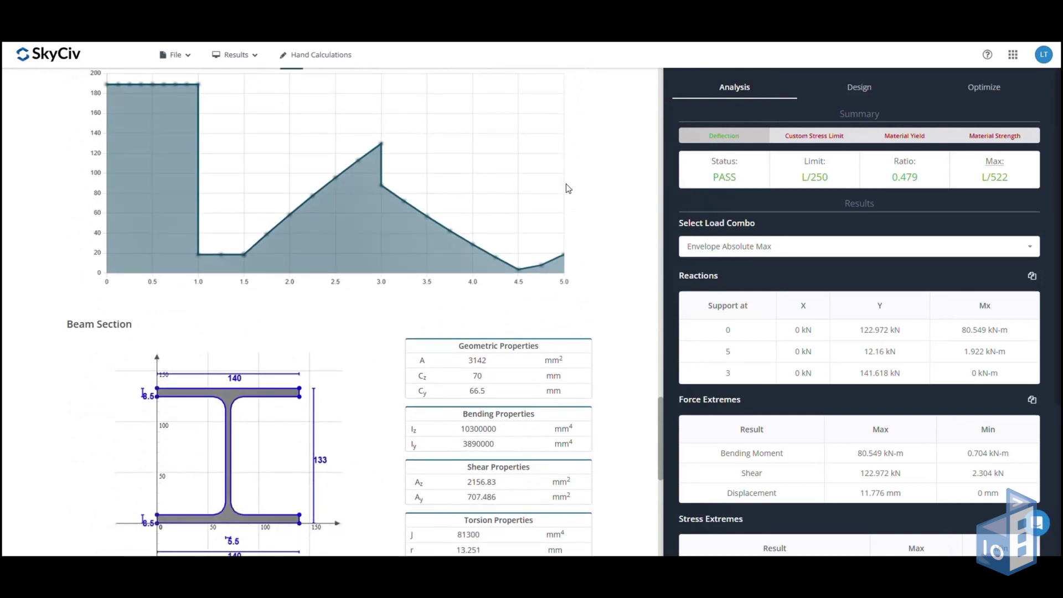
{"action": "scroll", "coordinate": [568, 188], "scroll_direction": "down", "scroll_amount": 2}
{"action": "scroll", "coordinate": [565, 188], "scroll_direction": "down", "scroll_amount": 1}
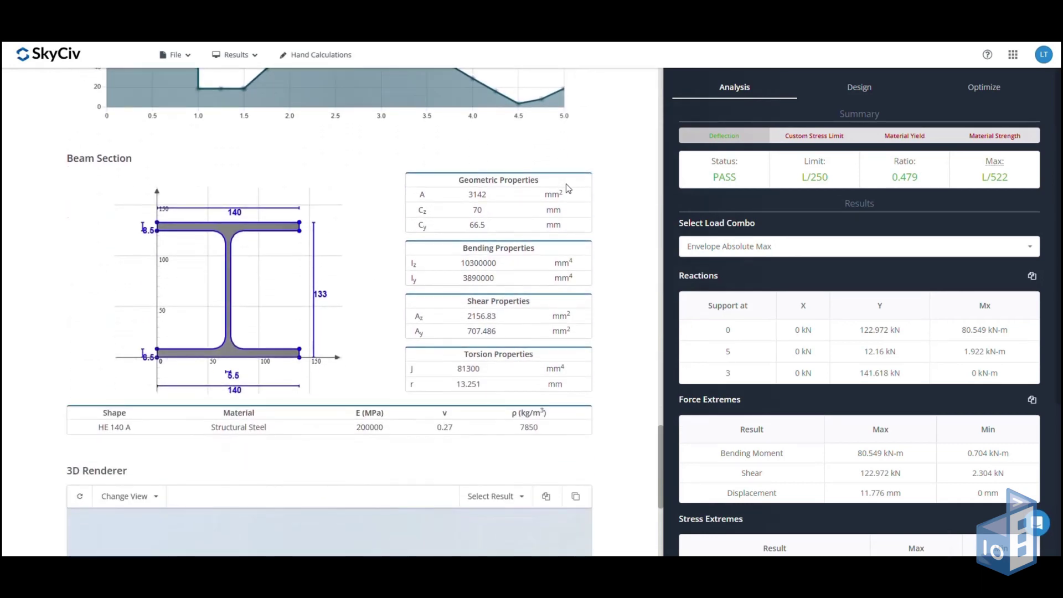
{"action": "scroll", "coordinate": [565, 189], "scroll_direction": "down", "scroll_amount": 2}
{"action": "scroll", "coordinate": [567, 188], "scroll_direction": "down", "scroll_amount": 2}
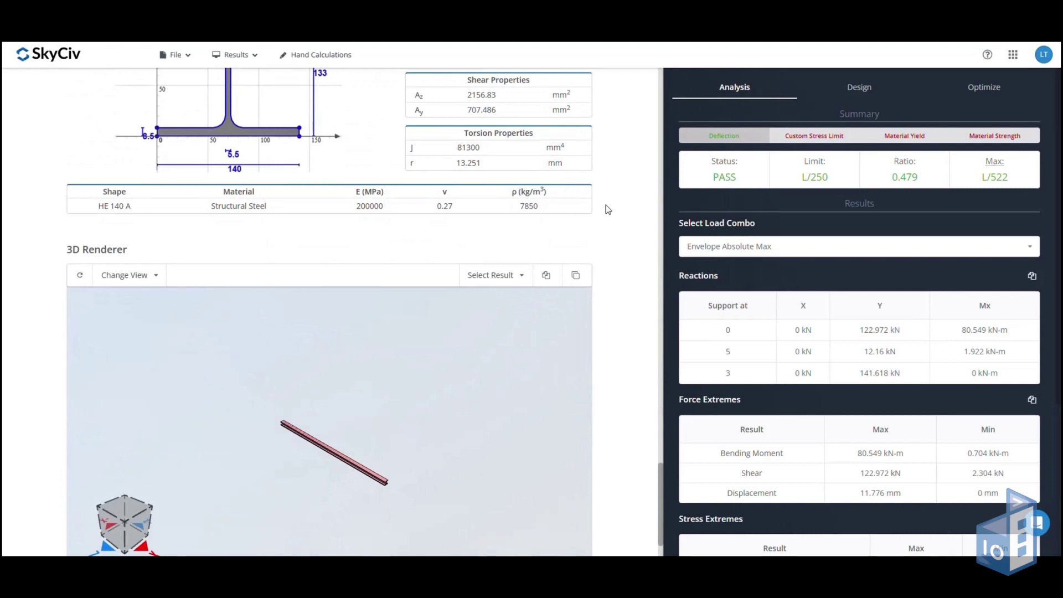
{"action": "scroll", "coordinate": [606, 210], "scroll_direction": "down", "scroll_amount": 1}
{"action": "scroll", "coordinate": [606, 206], "scroll_direction": "up", "scroll_amount": 4}
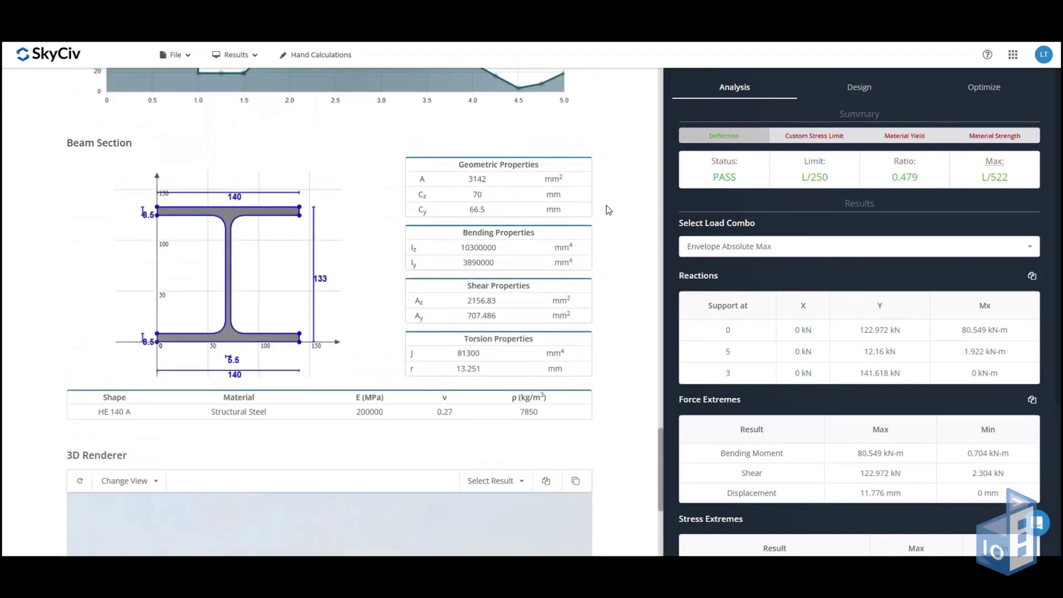
{"action": "scroll", "coordinate": [609, 211], "scroll_direction": "up", "scroll_amount": 6}
{"action": "scroll", "coordinate": [614, 214], "scroll_direction": "up", "scroll_amount": 4}
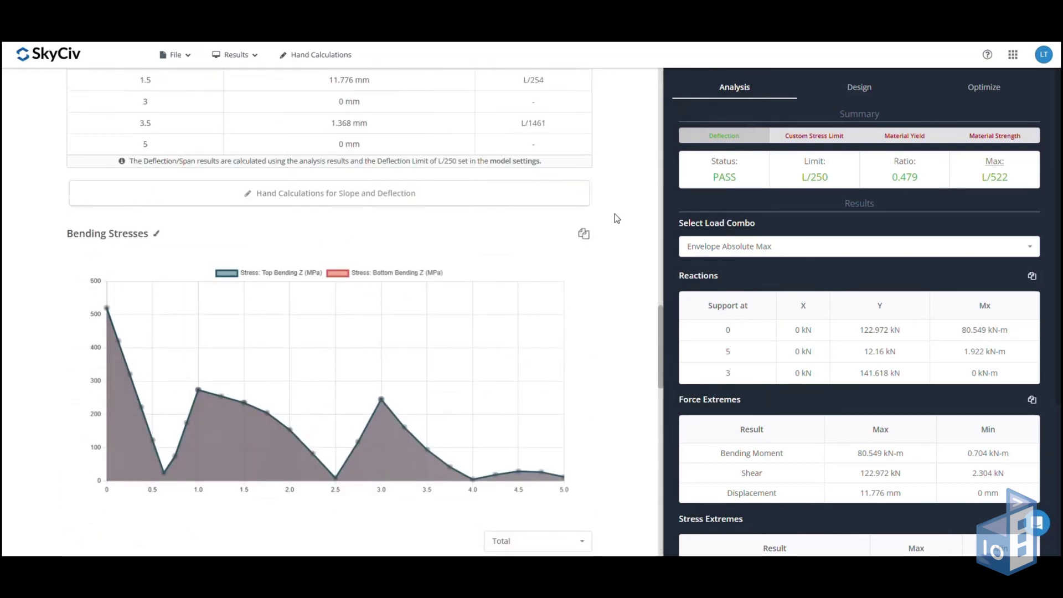
{"action": "scroll", "coordinate": [612, 229], "scroll_direction": "up", "scroll_amount": 4}
{"action": "left_click_drag", "start_coordinate": [661, 300], "coordinate": [663, 94]}
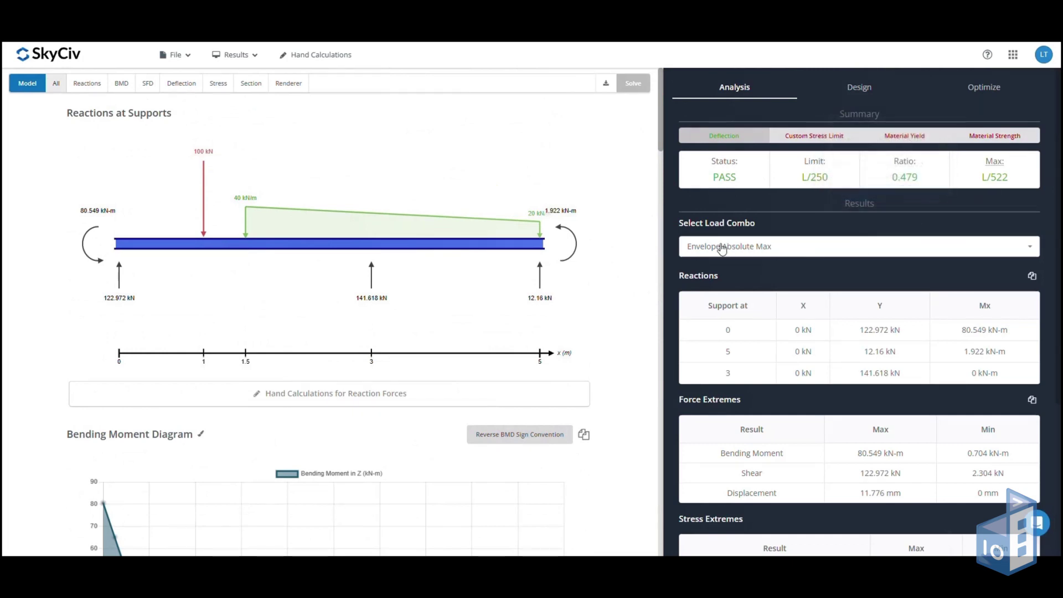
{"action": "scroll", "coordinate": [722, 248], "scroll_direction": "down", "scroll_amount": 1}
{"action": "scroll", "coordinate": [721, 248], "scroll_direction": "down", "scroll_amount": 1}
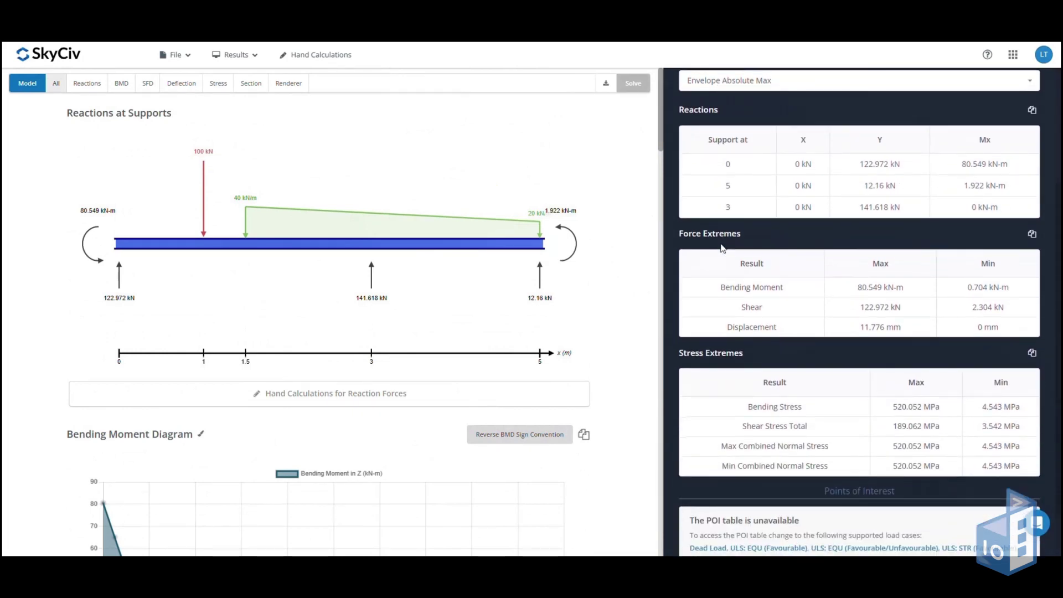
{"action": "scroll", "coordinate": [722, 247], "scroll_direction": "down", "scroll_amount": 1}
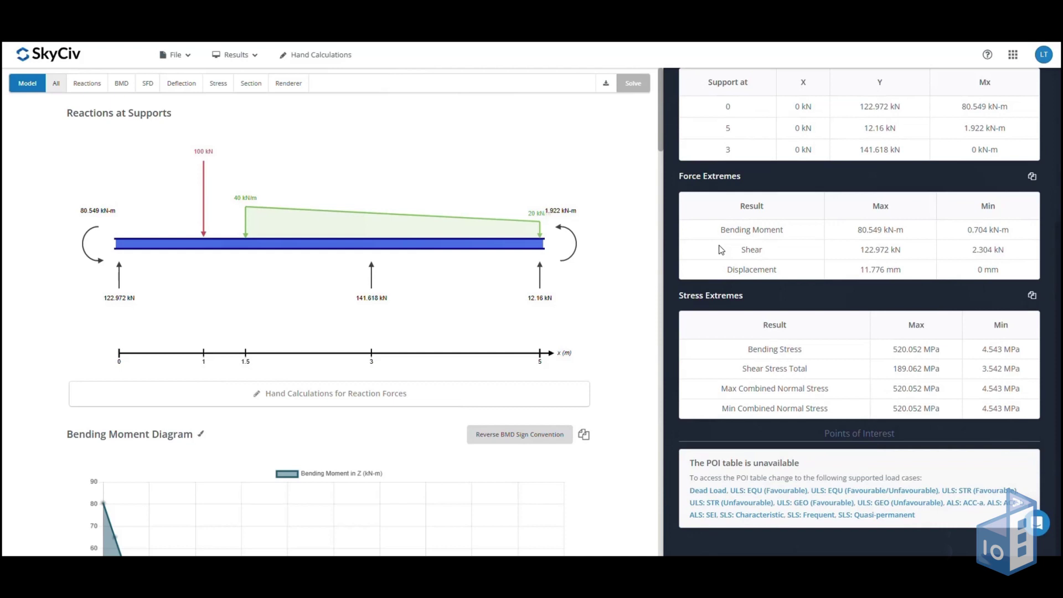
{"action": "scroll", "coordinate": [719, 249], "scroll_direction": "up", "scroll_amount": 3}
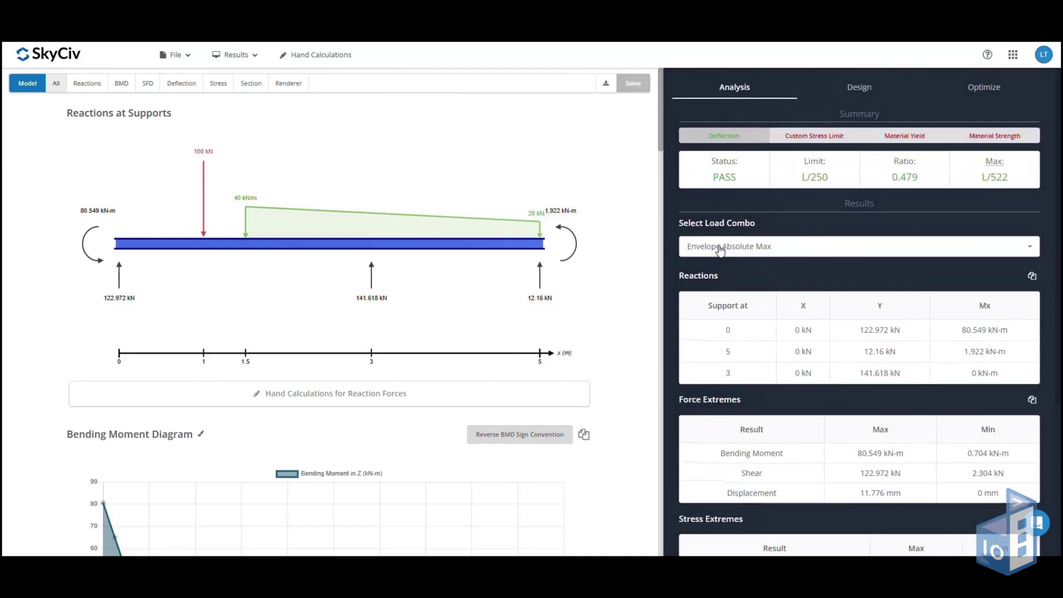